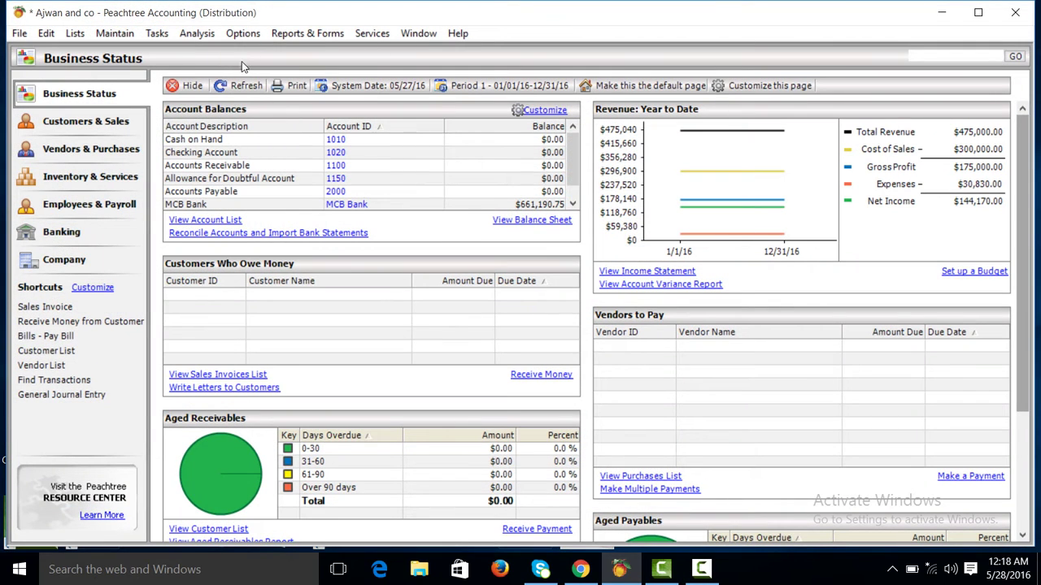
- Refresh the Business Status figures and go to File > Payroll Formulas
left_click(244, 85)
left_click(18, 35)
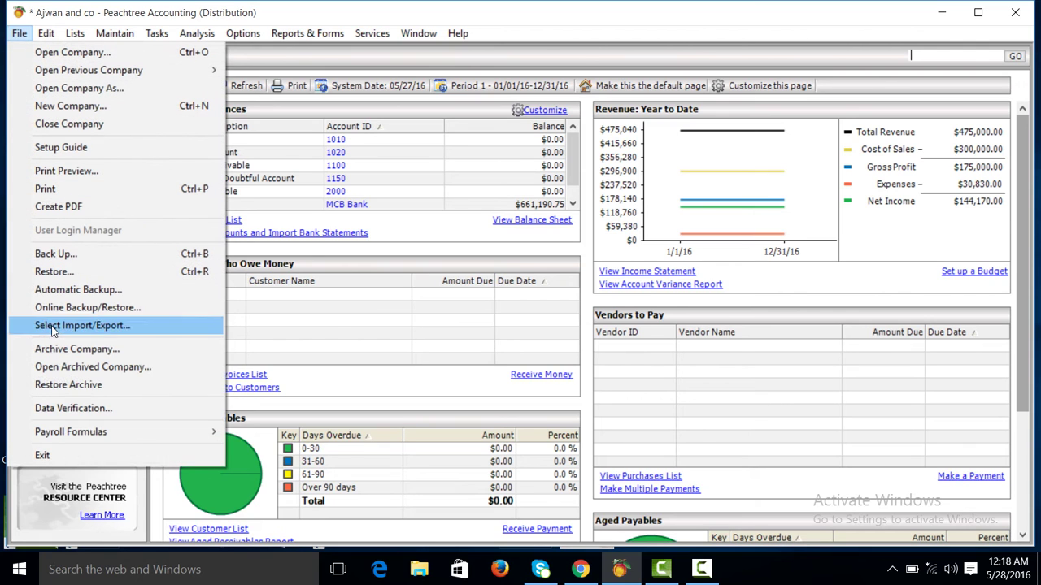
mouse_move(73, 435)
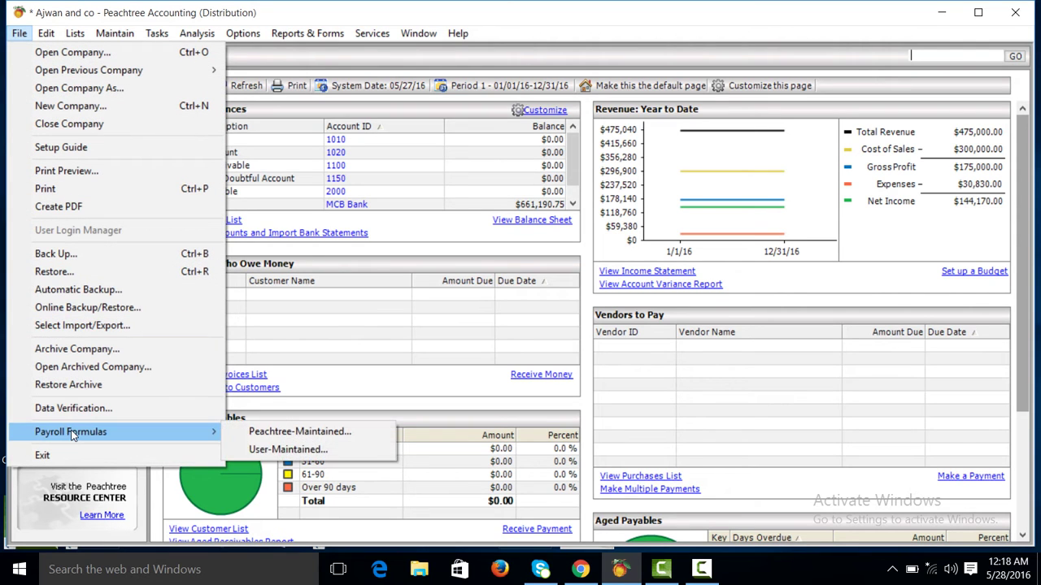
- Create user-maintained formula M-All, named M-All 16, as a Benefit that adds to gross pay
left_click(251, 452)
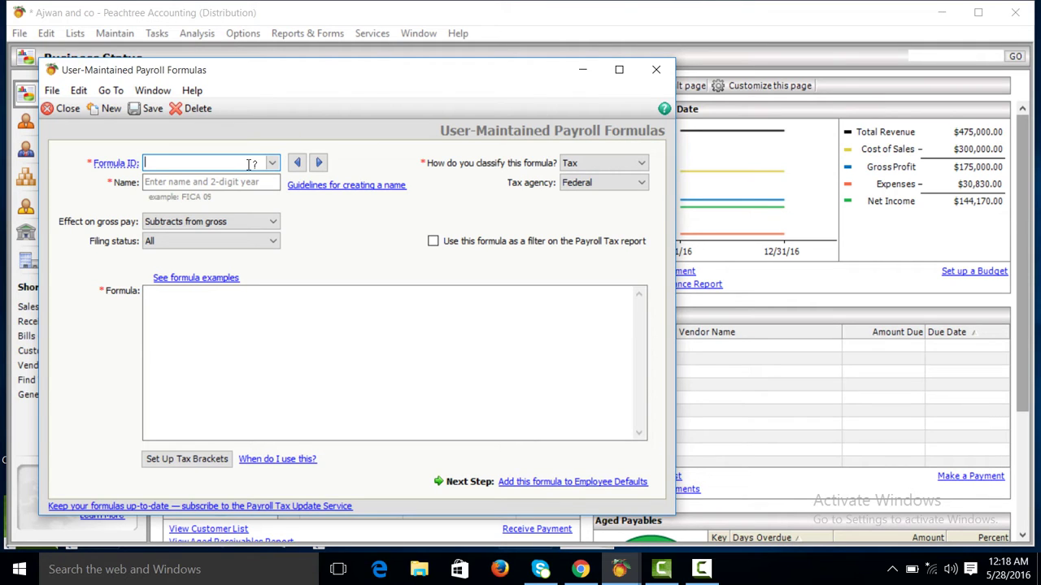
type("M-All")
left_click(210, 182)
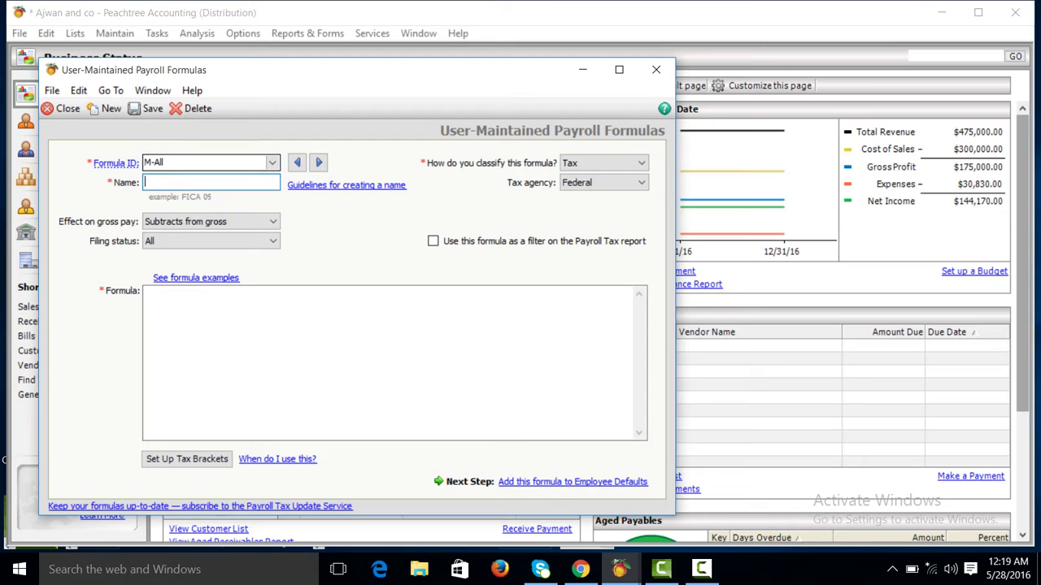
type("M-All 16")
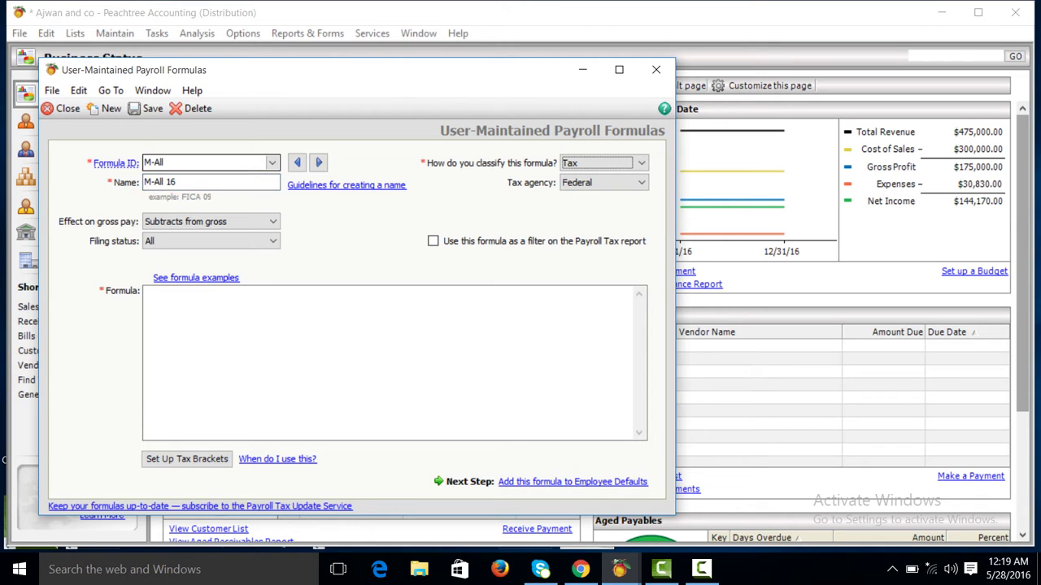
left_click(637, 164)
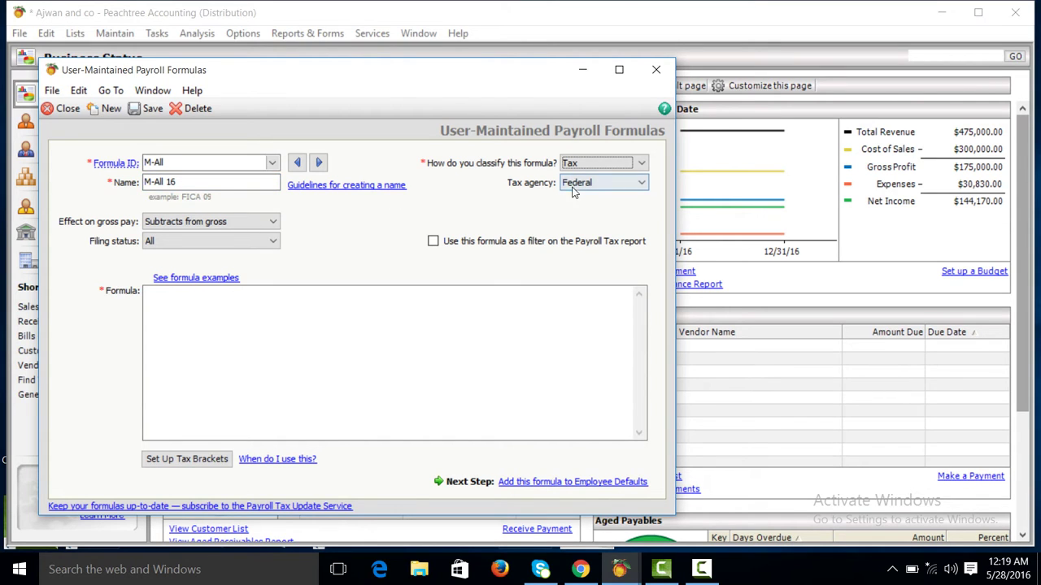
left_click(639, 166)
left_click(630, 199)
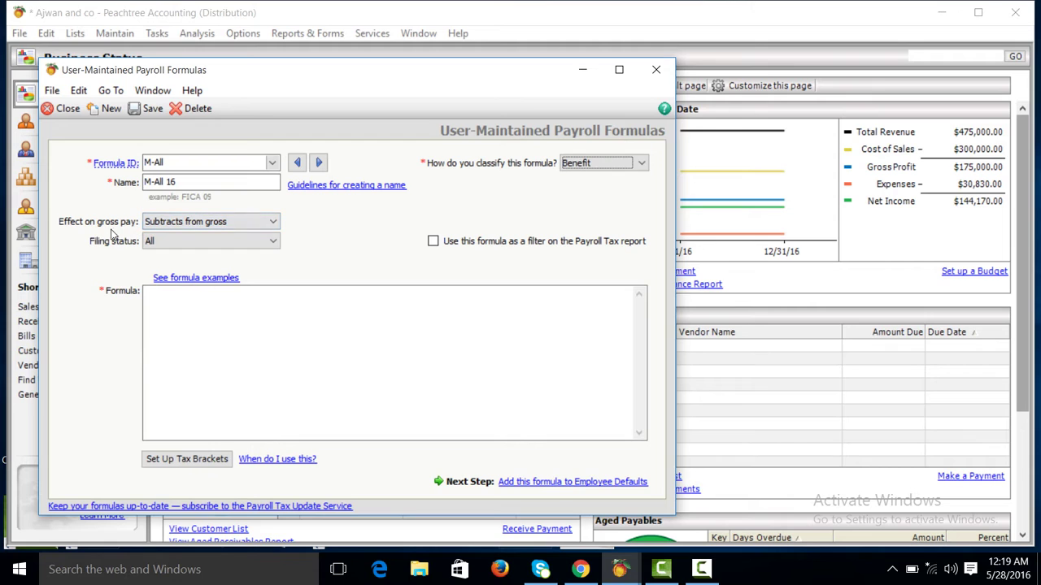
left_click(274, 226)
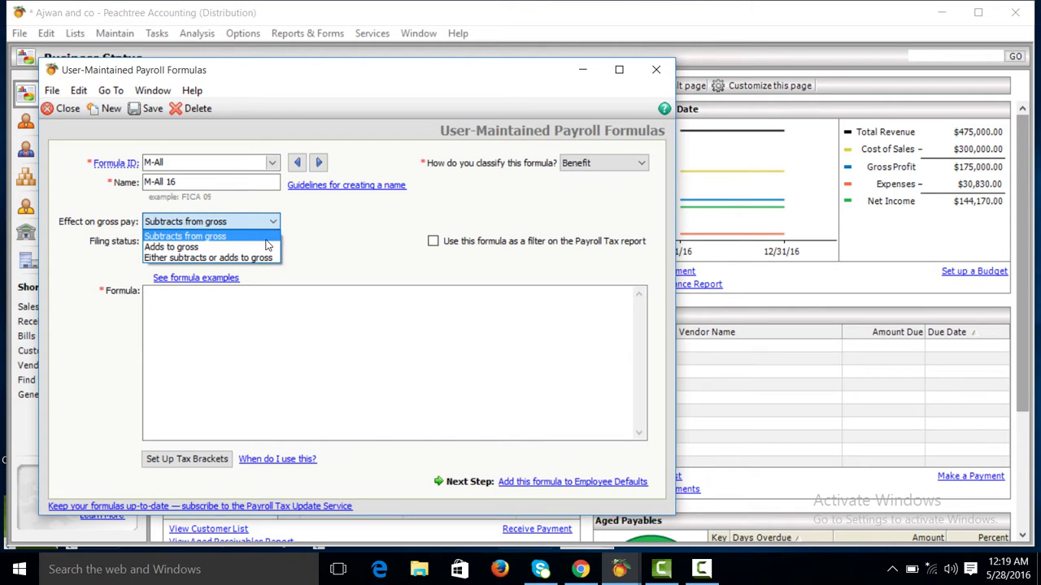
left_click(264, 245)
left_click(234, 310)
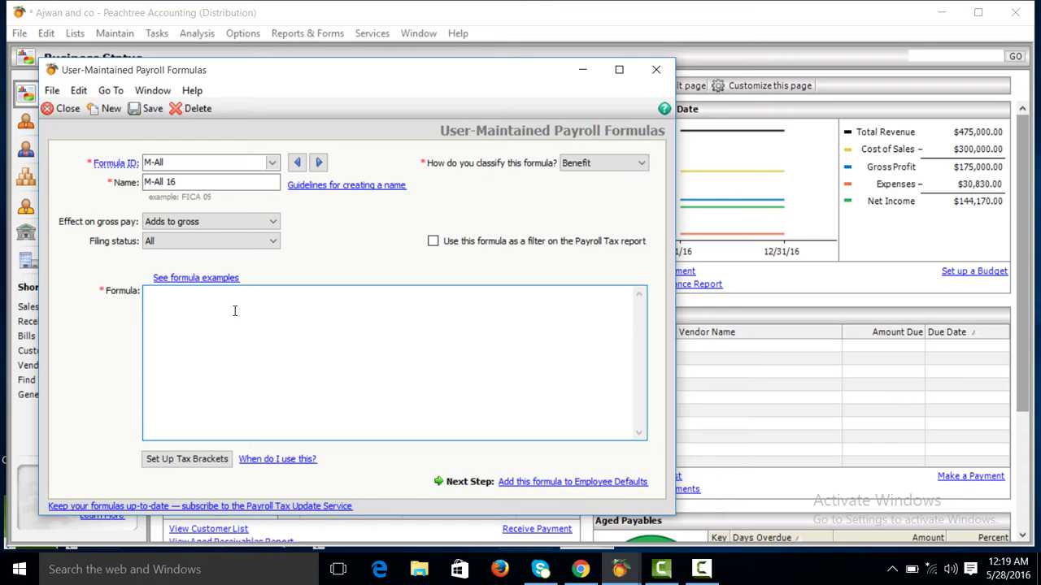
- Enter the expression Answer=Gross*15% and save the M-All formula
type("Answer =Gross")
type("*15%")
left_click(149, 111)
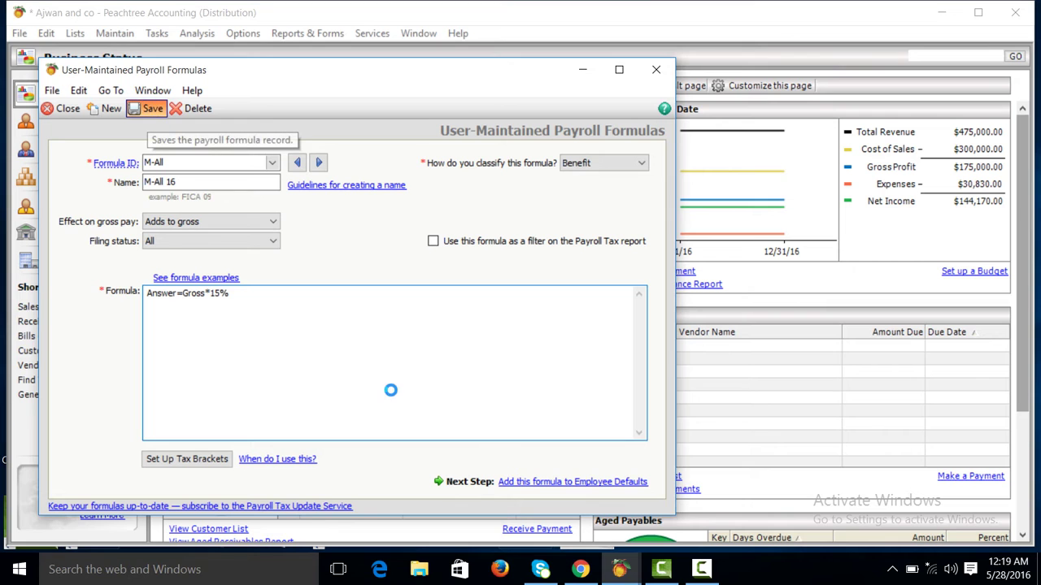
- Add the formula to Employee Defaults as a new employee field row named M-All
left_click(535, 482)
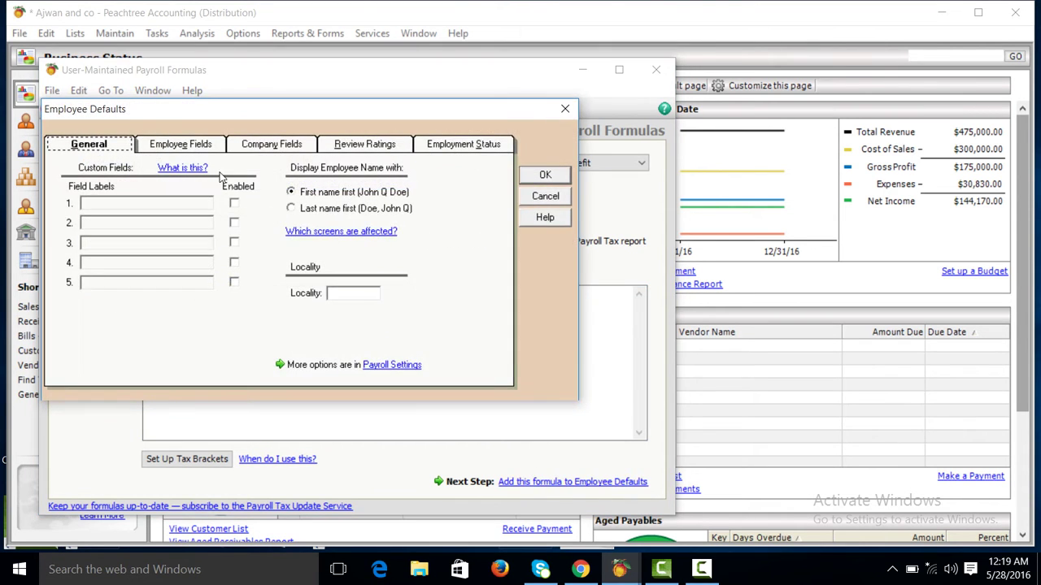
left_click(201, 148)
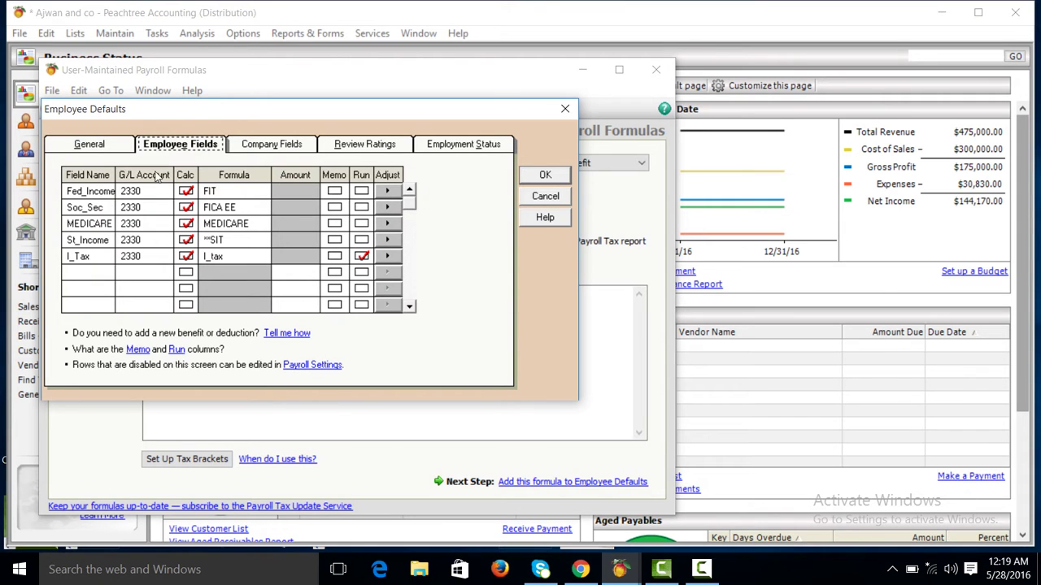
left_click(93, 274)
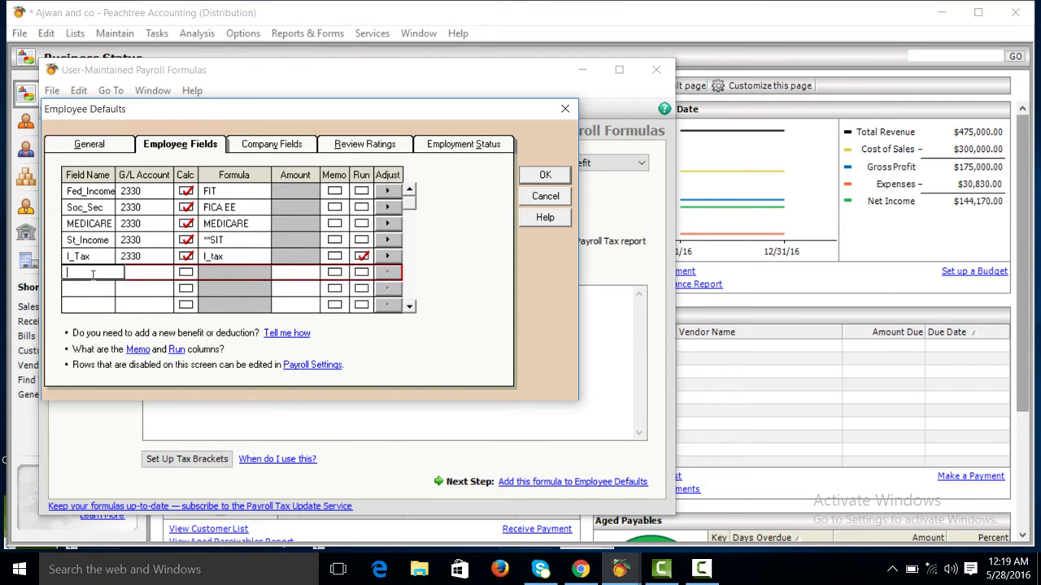
type("M-All")
key("Tab")
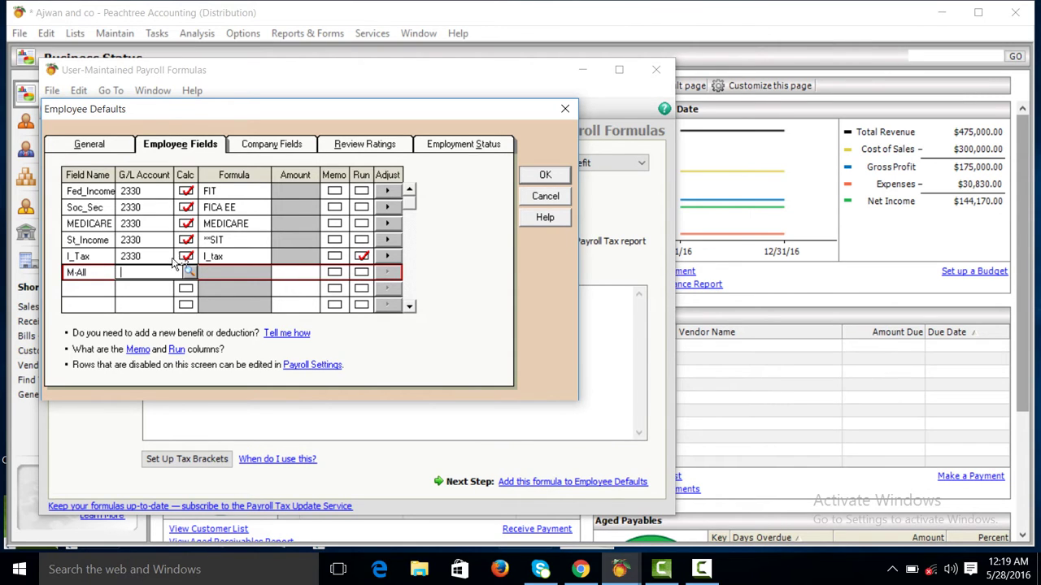
left_click(188, 273)
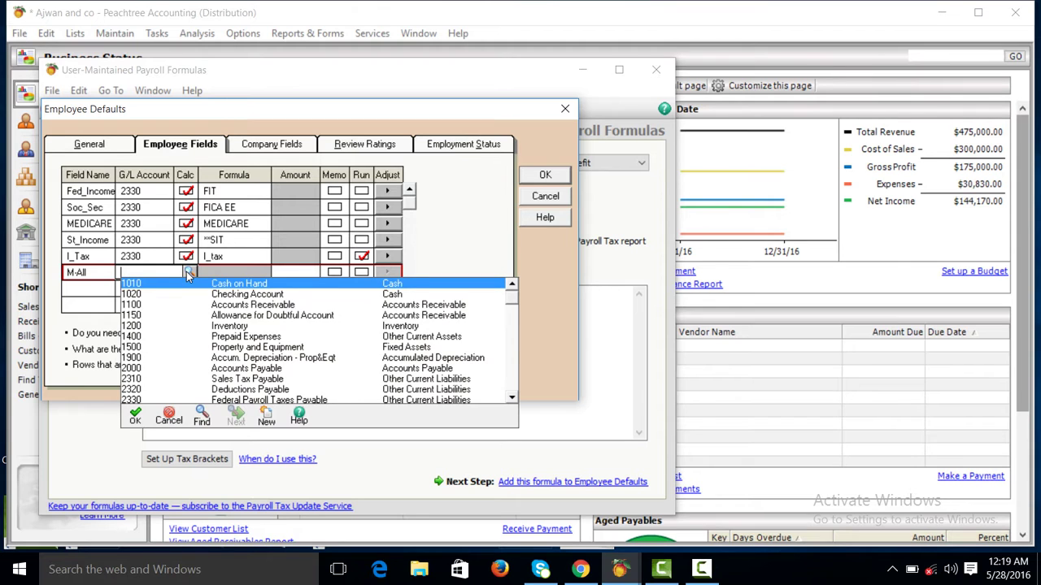
- Pick account 6050 Employee Benefit Programs Exp from the lookup list for the M-All field
left_click(514, 397)
left_click(514, 397)
left_click(513, 397)
left_click(514, 397)
left_click(514, 397)
left_click(513, 396)
left_click(514, 397)
left_click(514, 397)
left_click(514, 396)
left_click(514, 396)
left_click(514, 397)
left_click(514, 397)
left_click(514, 396)
left_click(514, 397)
left_click(514, 396)
left_click(514, 397)
left_click(513, 396)
left_click(514, 396)
left_click(514, 396)
left_click(513, 398)
left_click(514, 398)
left_click(514, 398)
left_click(514, 398)
left_click(514, 398)
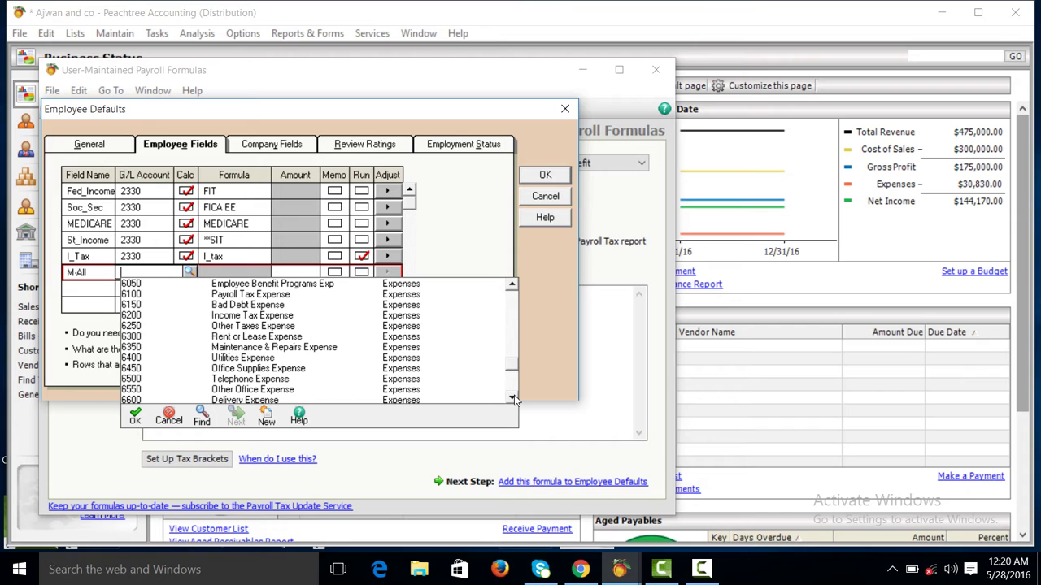
left_click(514, 397)
left_click(514, 398)
left_click(514, 397)
left_click(514, 398)
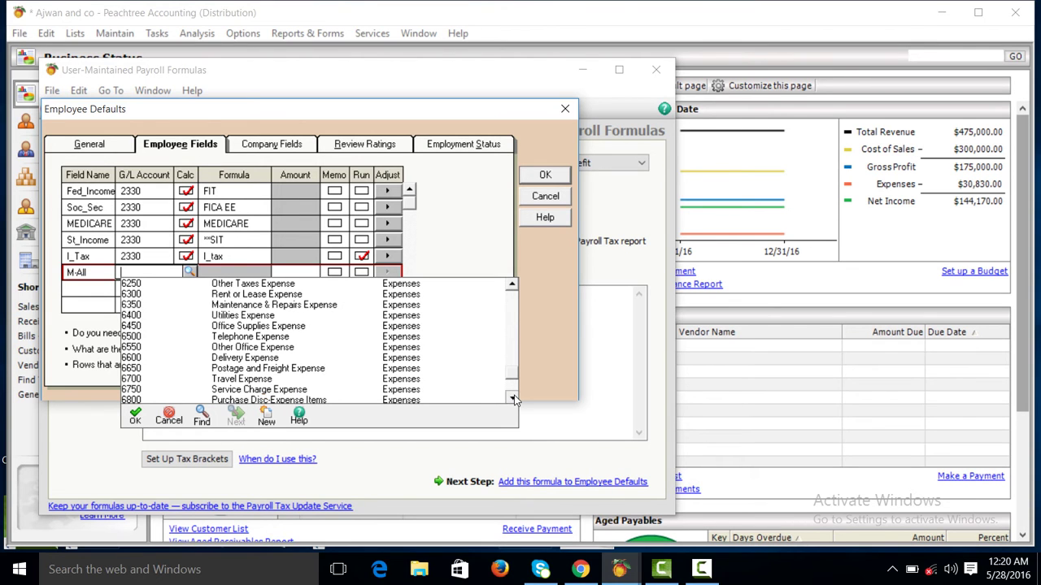
left_click(513, 398)
left_click(514, 397)
left_click(513, 398)
left_click(514, 398)
left_click(514, 398)
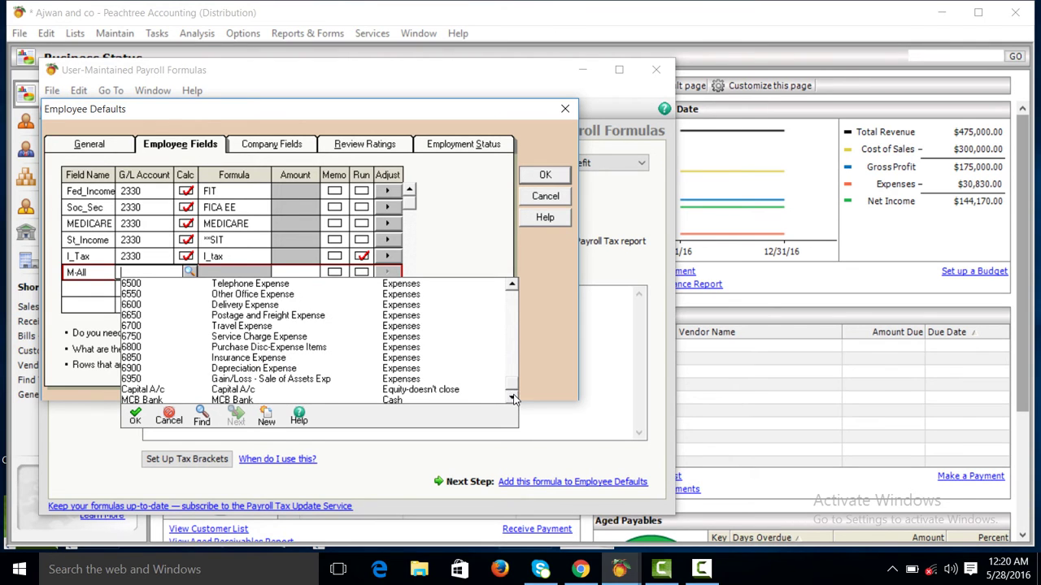
left_click(513, 285)
left_click(513, 286)
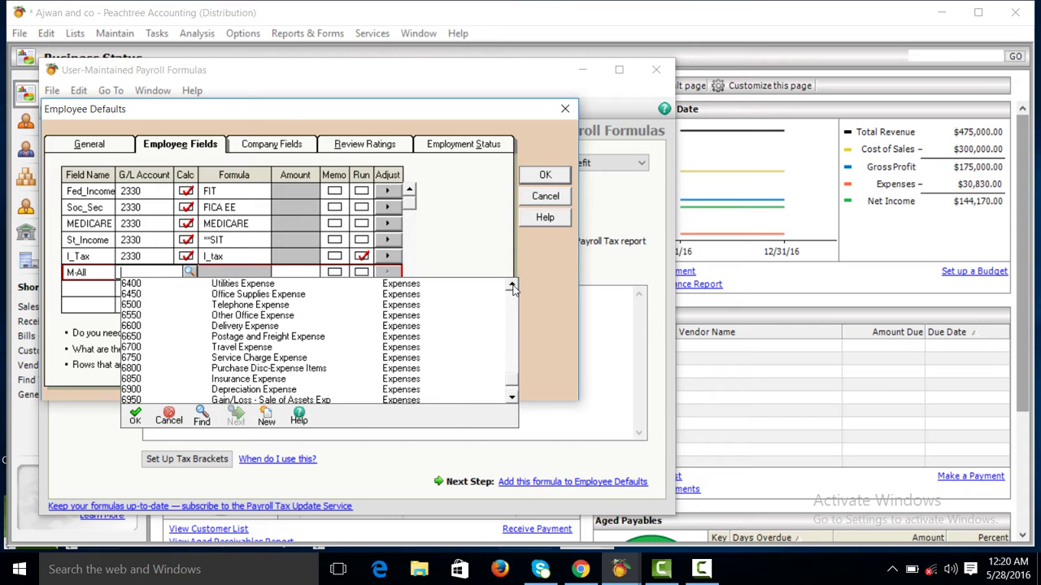
left_click(511, 398)
left_click(512, 398)
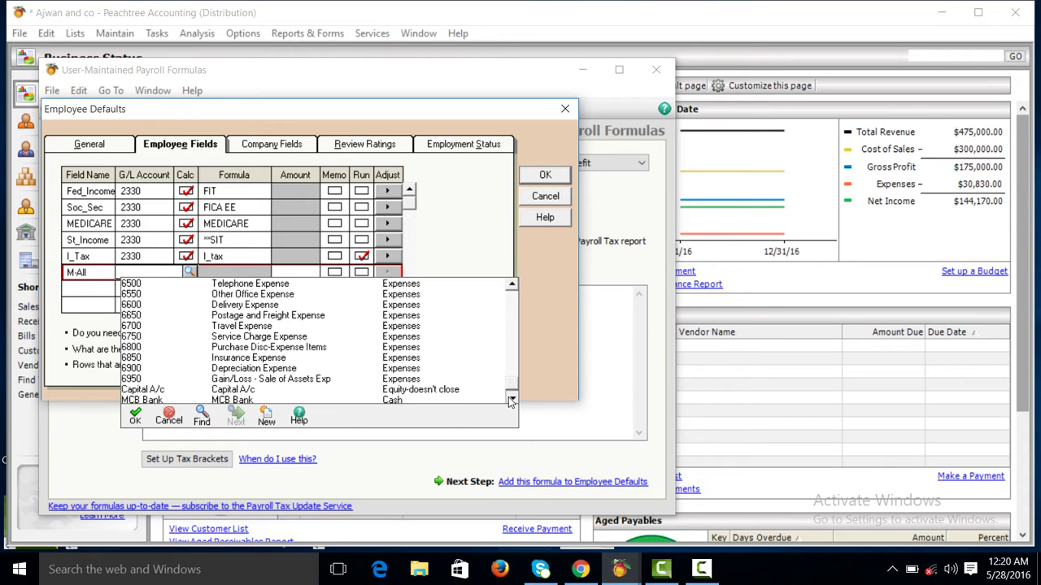
left_click(512, 286)
left_click(512, 286)
left_click(511, 286)
left_click(511, 287)
left_click(511, 286)
left_click(511, 286)
left_click(511, 286)
left_click(512, 286)
left_click(511, 286)
left_click(512, 286)
left_click(509, 286)
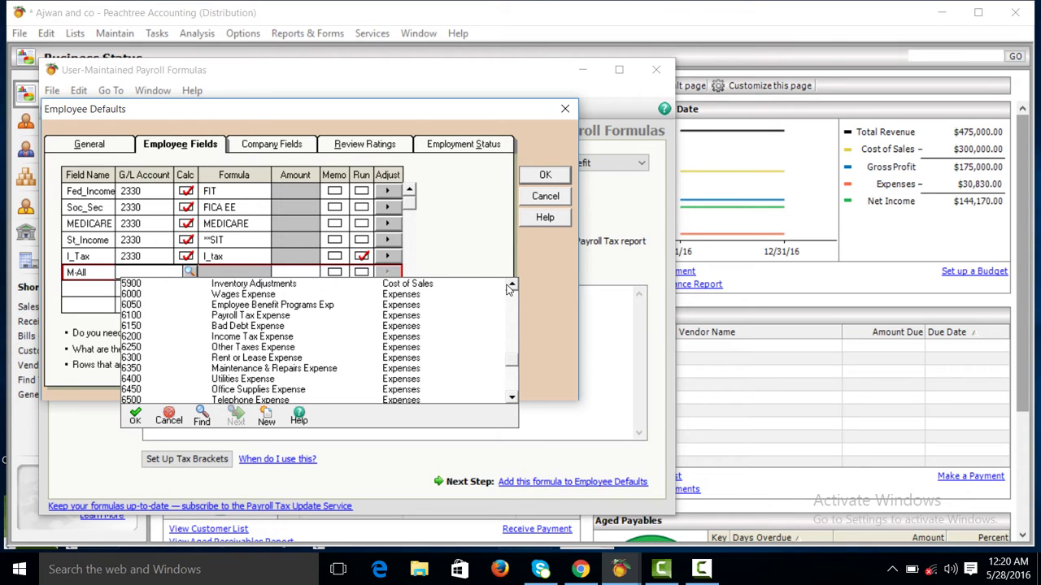
double_click(309, 307)
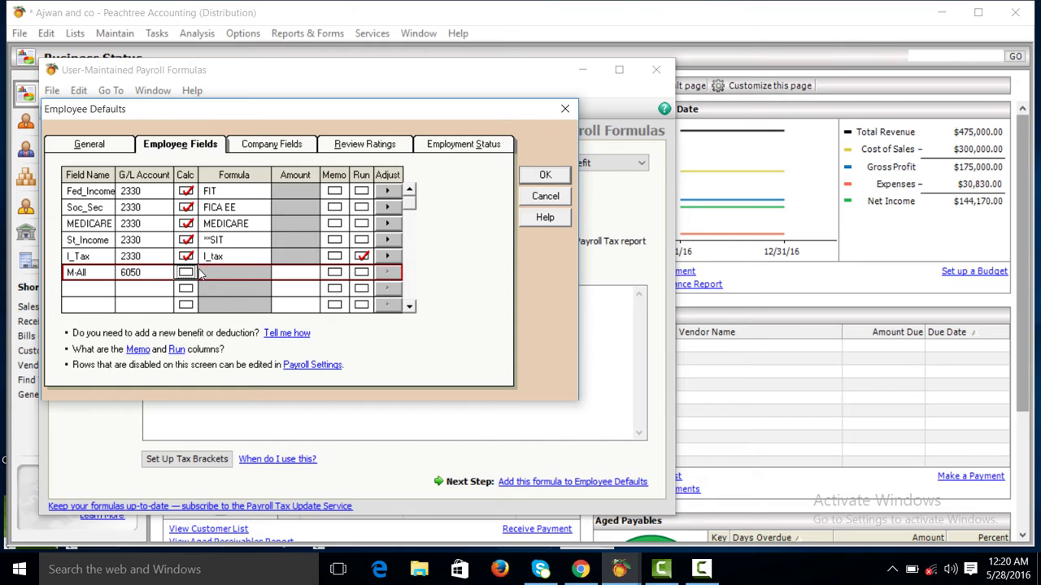
- Assign formula M-All to the M-All row, turn on Run, and confirm, triggering a naming warning
left_click(185, 274)
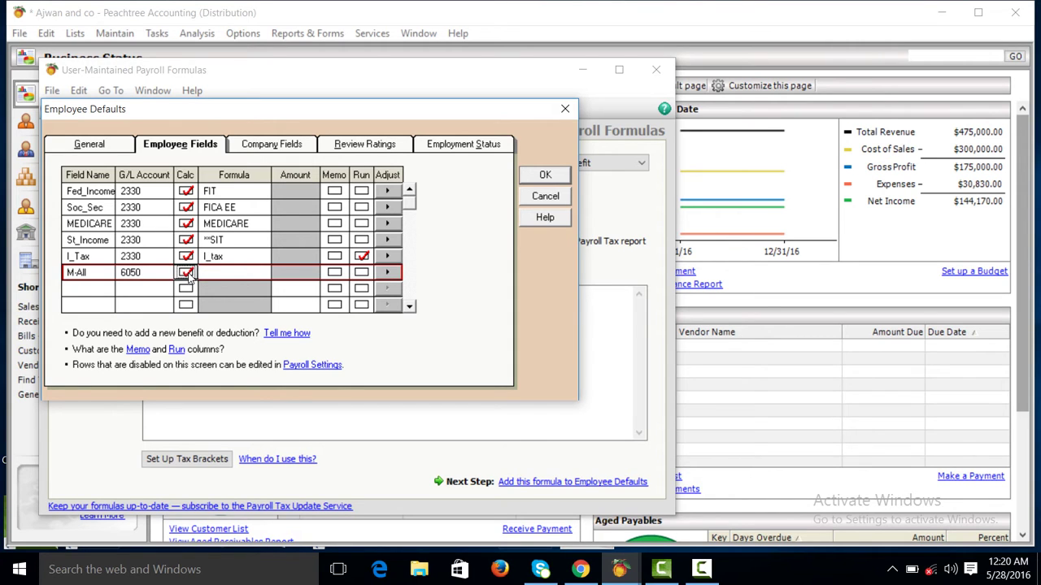
left_click(236, 273)
left_click(347, 272)
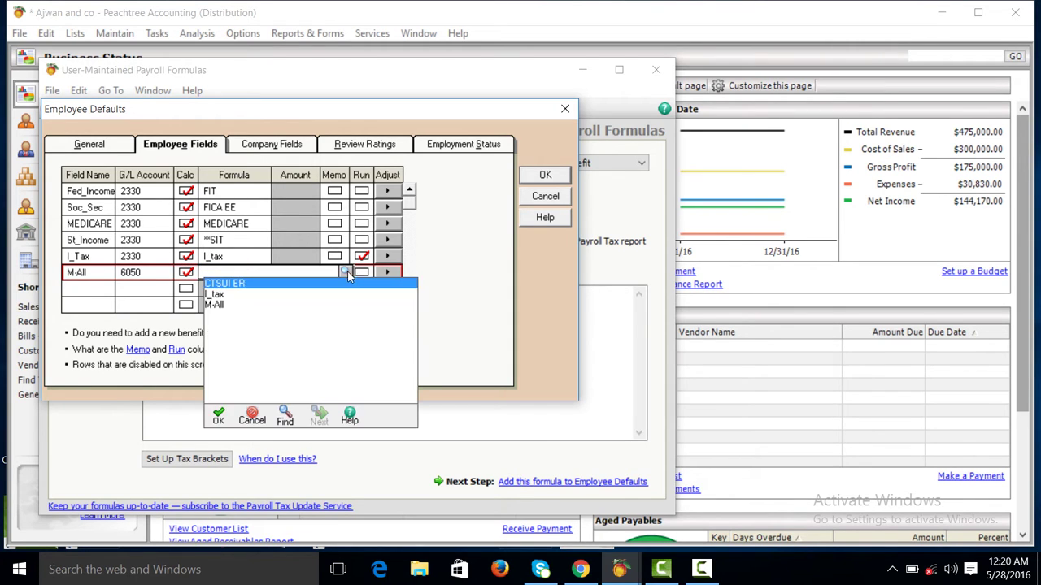
double_click(226, 305)
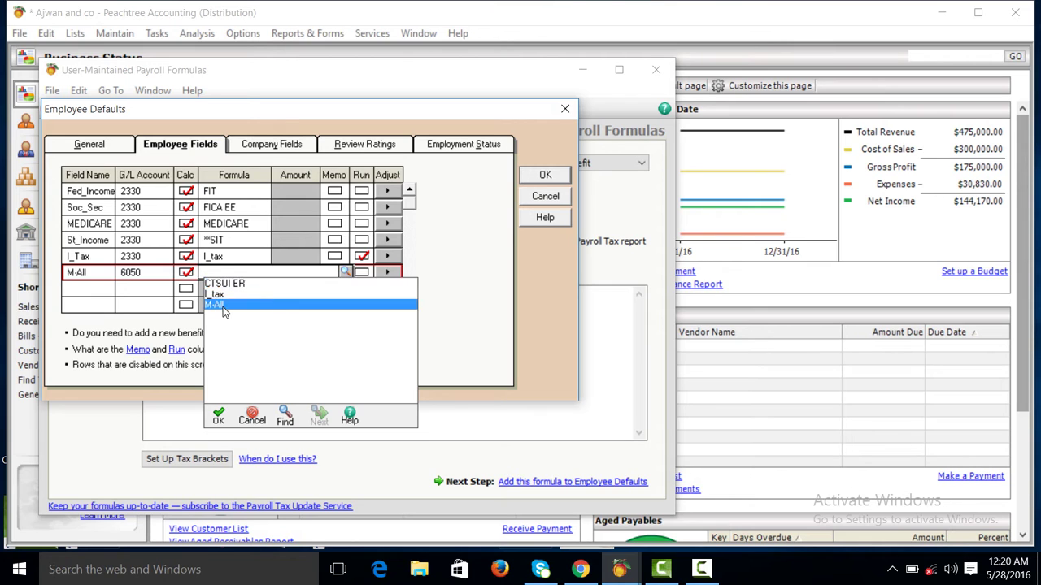
left_click(361, 272)
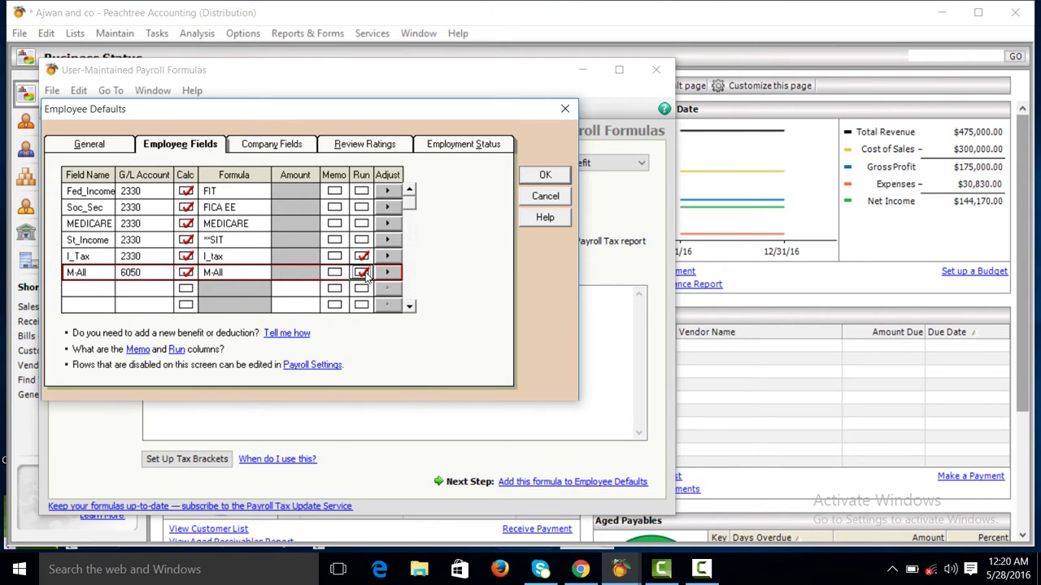
left_click(540, 174)
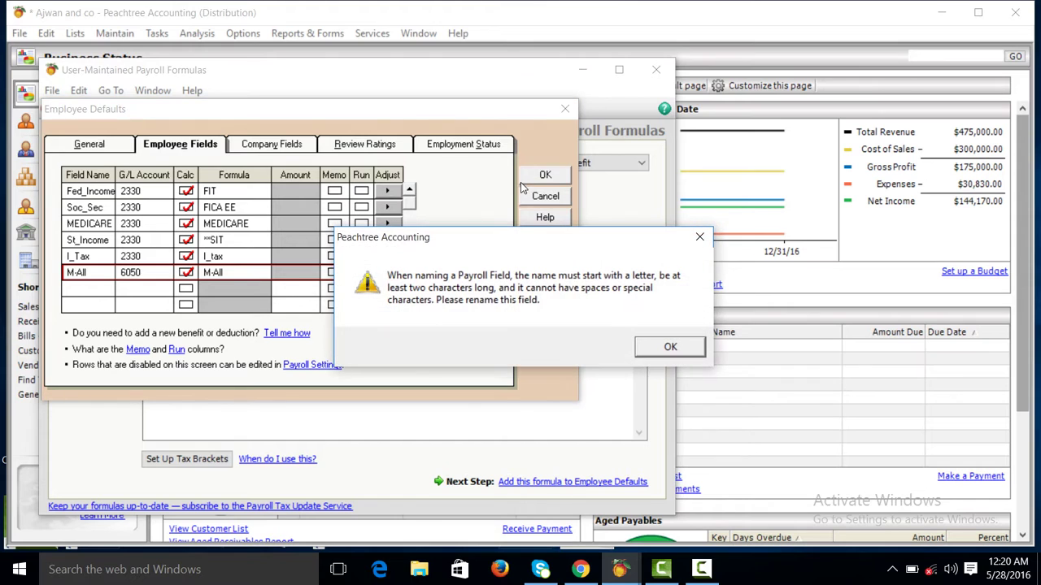
- Dismiss the field-naming warning twice and cancel the Employee Defaults changes
left_click(668, 348)
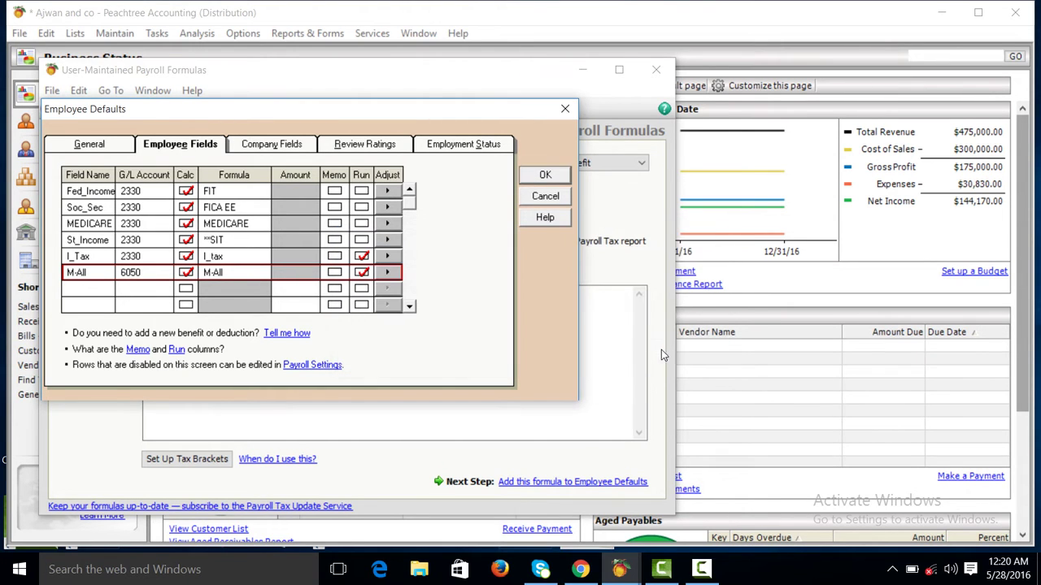
left_click(545, 176)
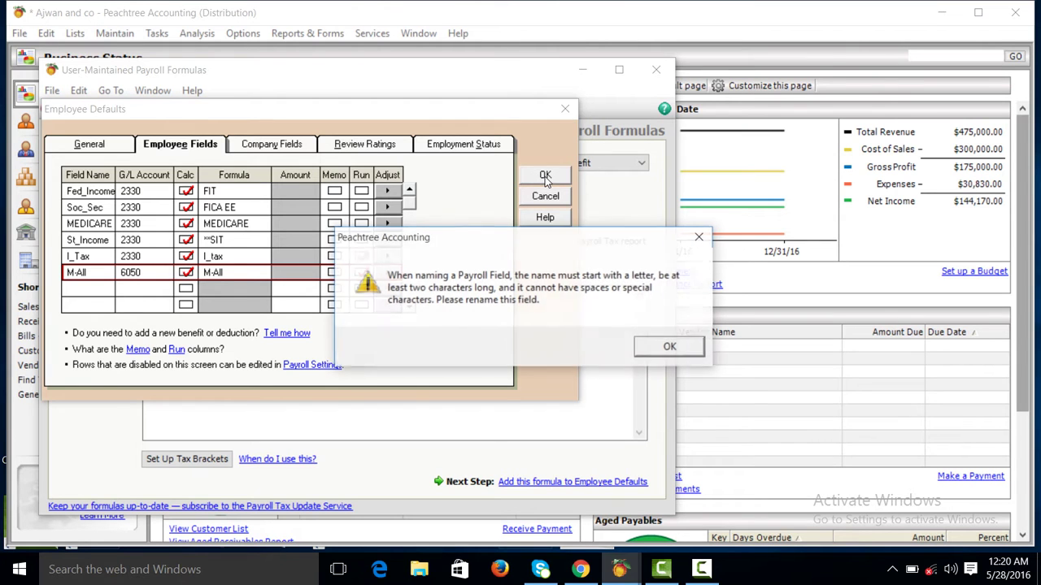
left_click(670, 347)
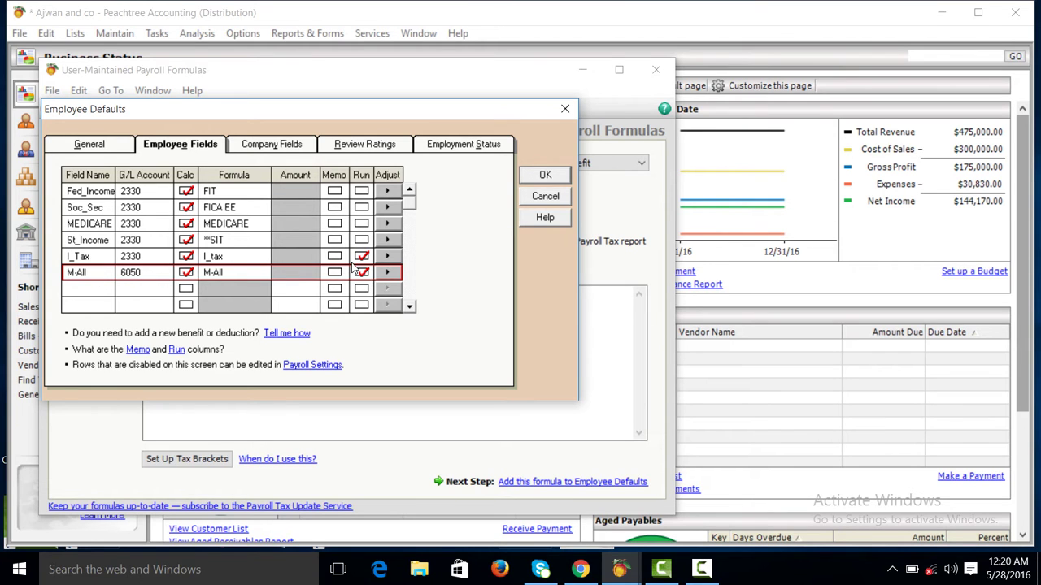
left_click(528, 199)
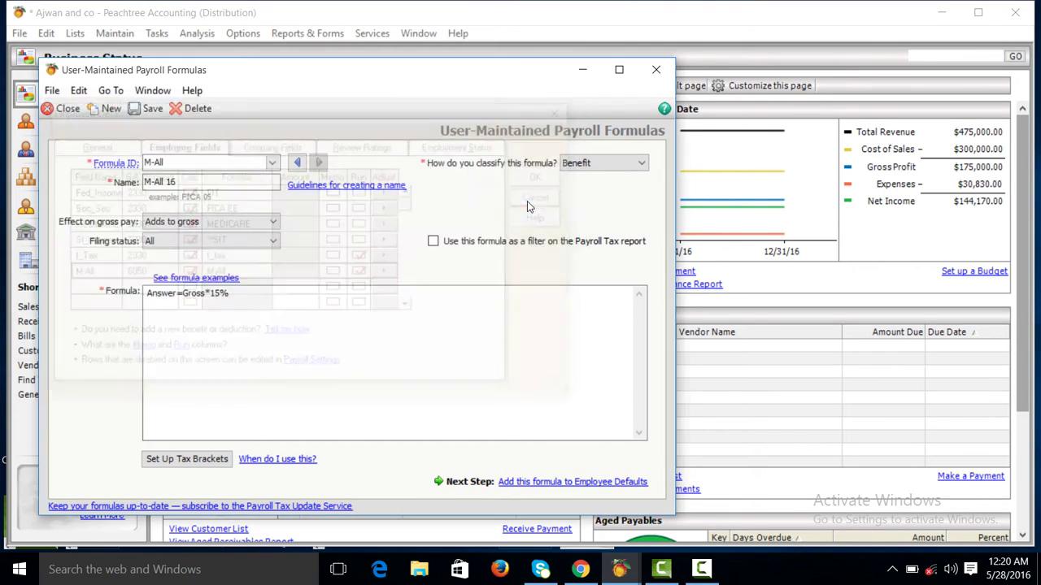
left_click(700, 569)
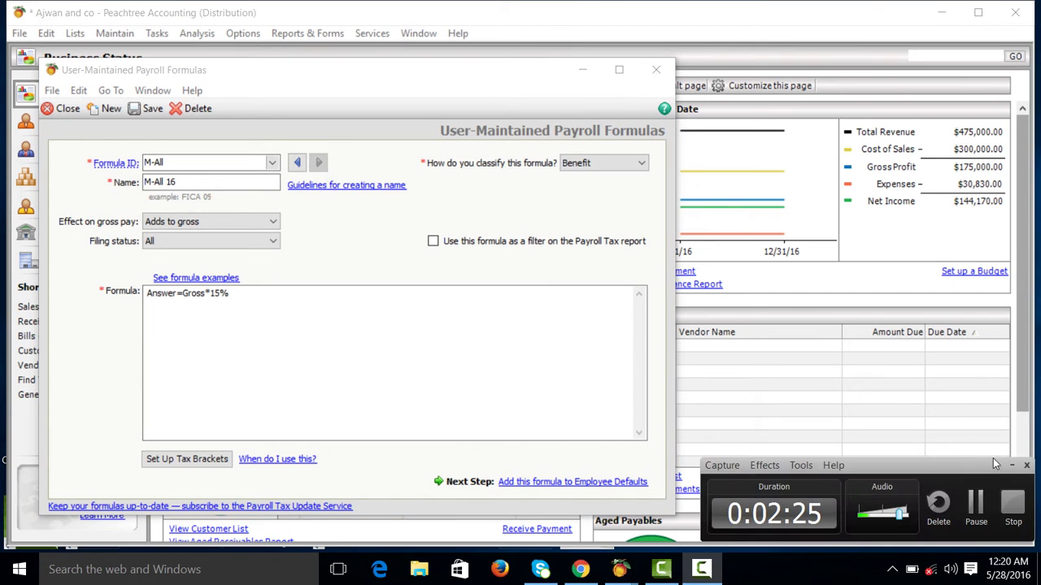
left_click(973, 516)
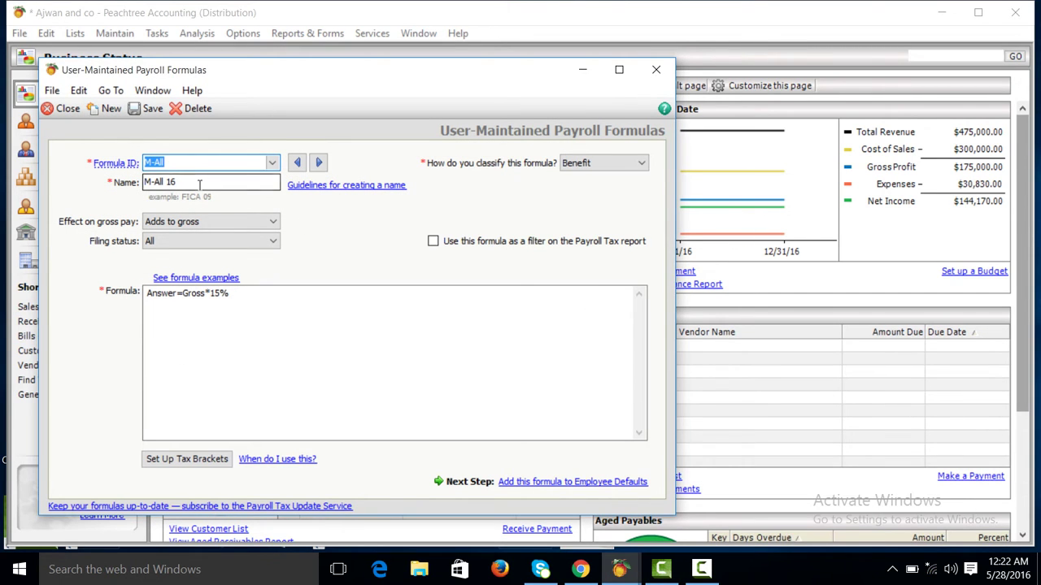
- Change the formula ID to M_All and the name to M_All 16, then save
left_click(154, 164)
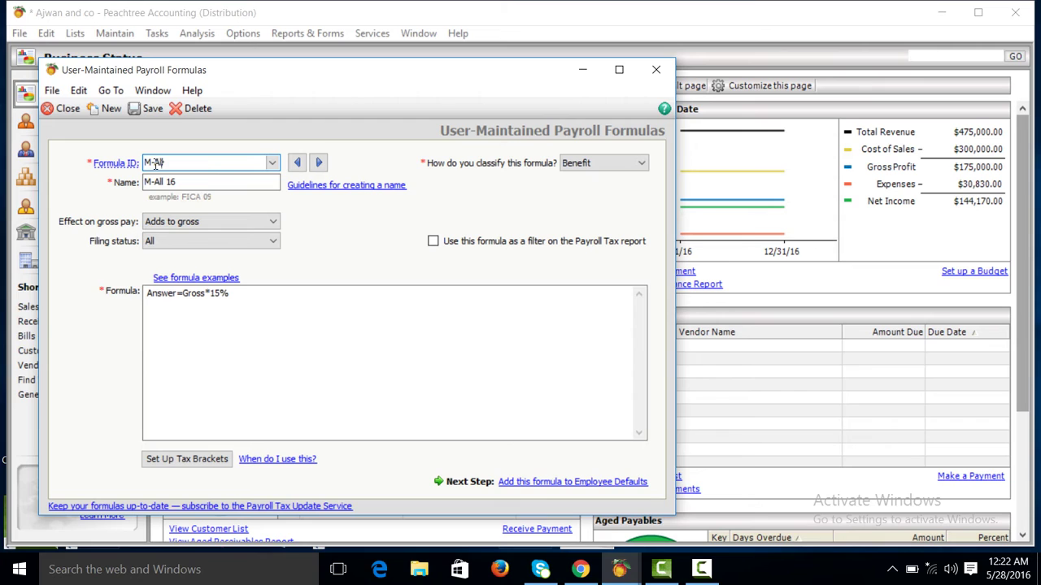
key("BackSpace")
type("_")
left_click(156, 180)
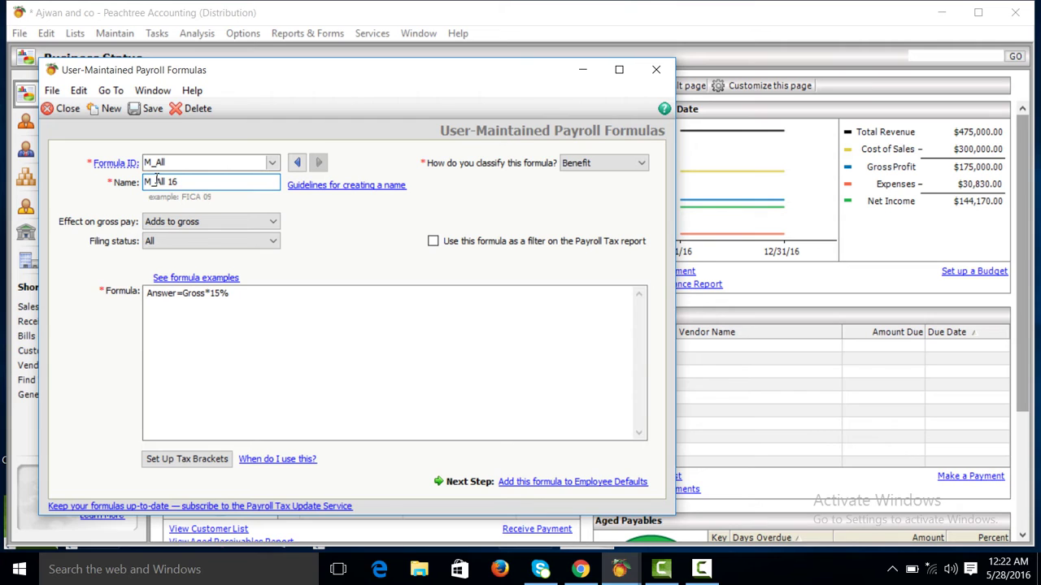
key("BackSpace")
type("_")
left_click(155, 108)
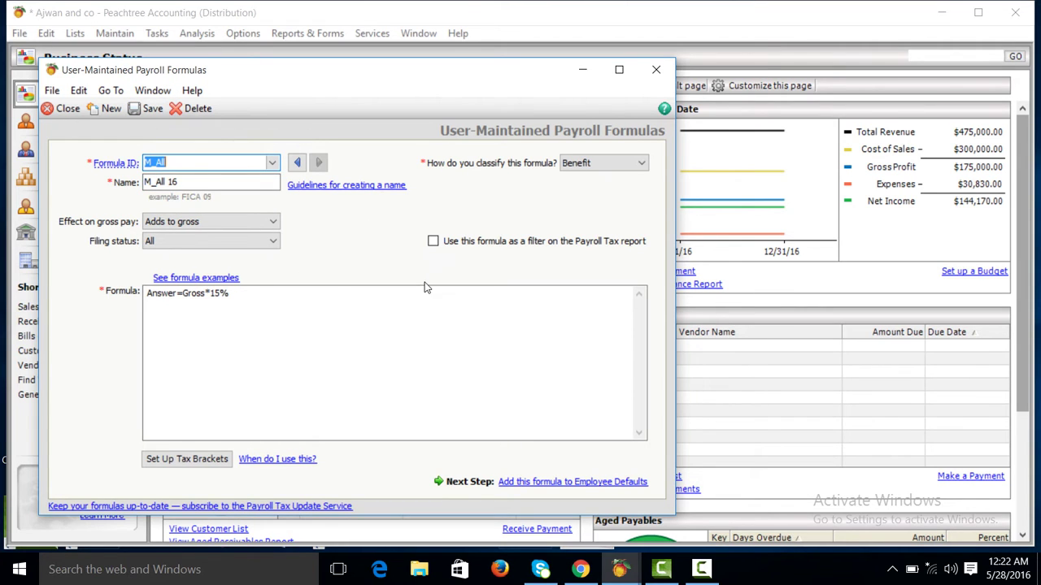
- In Employee Defaults, set the M_All field's formula to M_All on account 6050 and accept
left_click(539, 482)
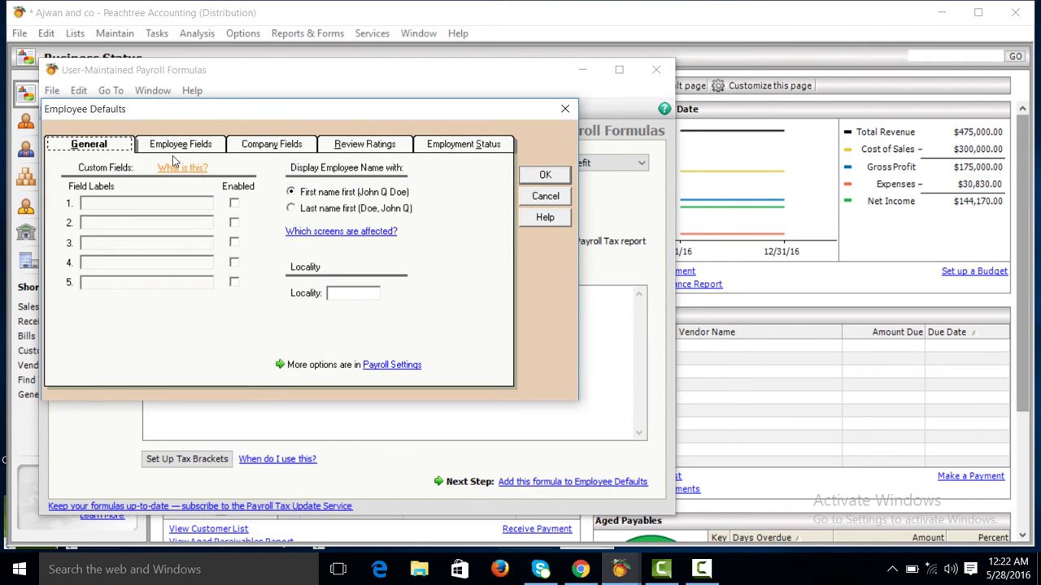
left_click(174, 146)
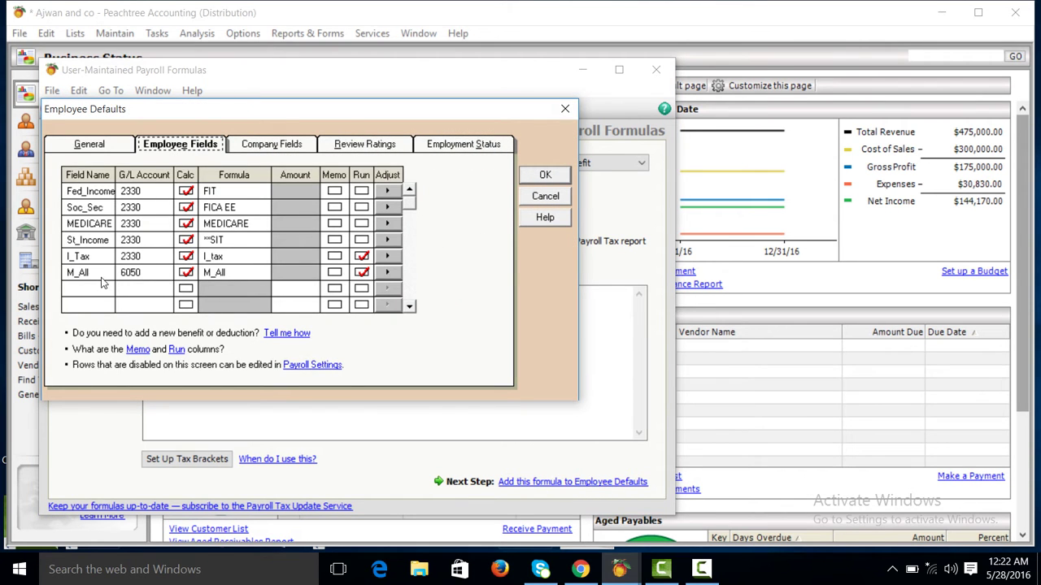
left_click(78, 274)
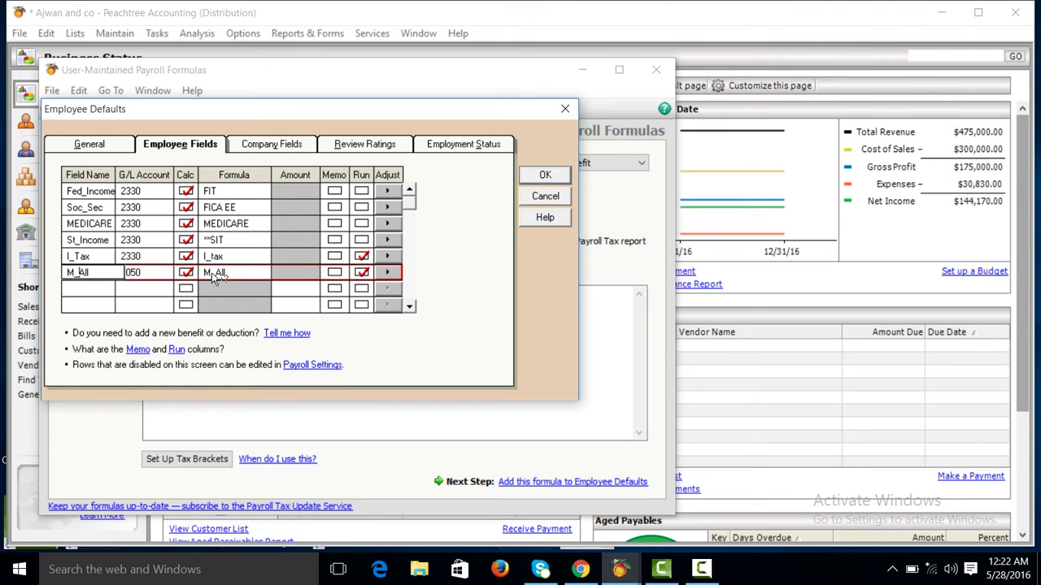
left_click(240, 275)
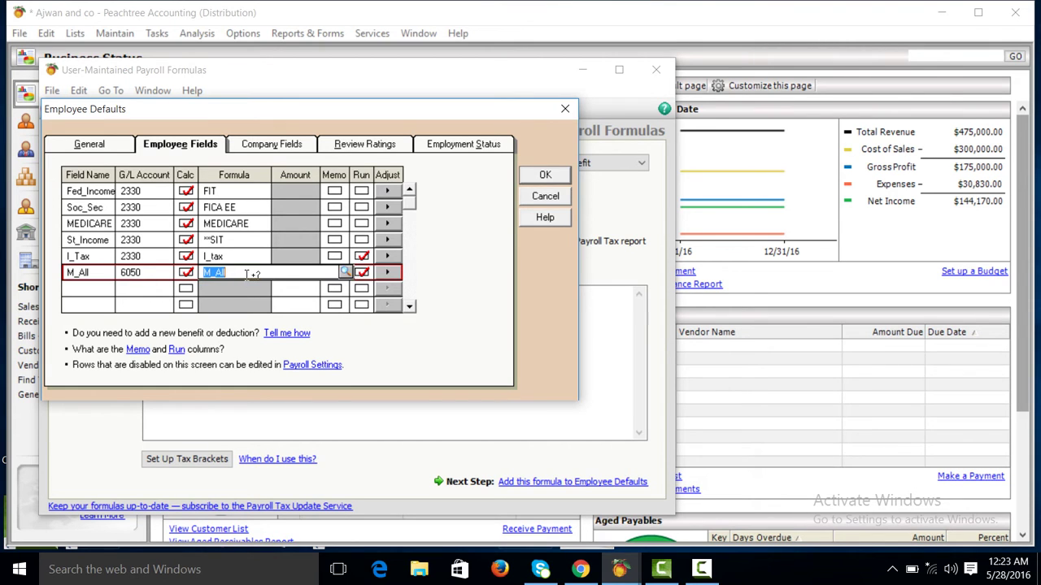
left_click(345, 273)
left_click(219, 308)
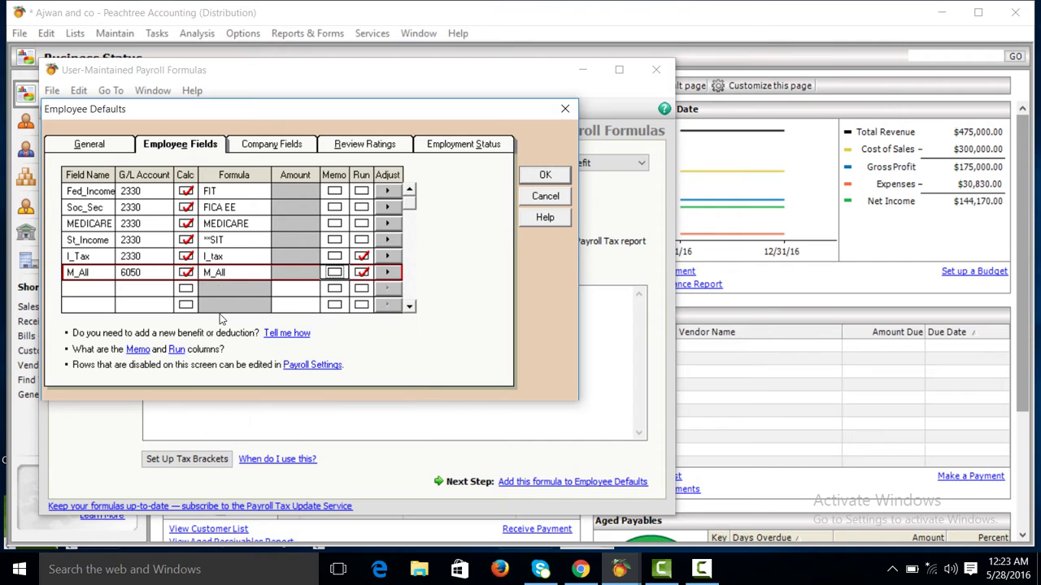
left_click(545, 177)
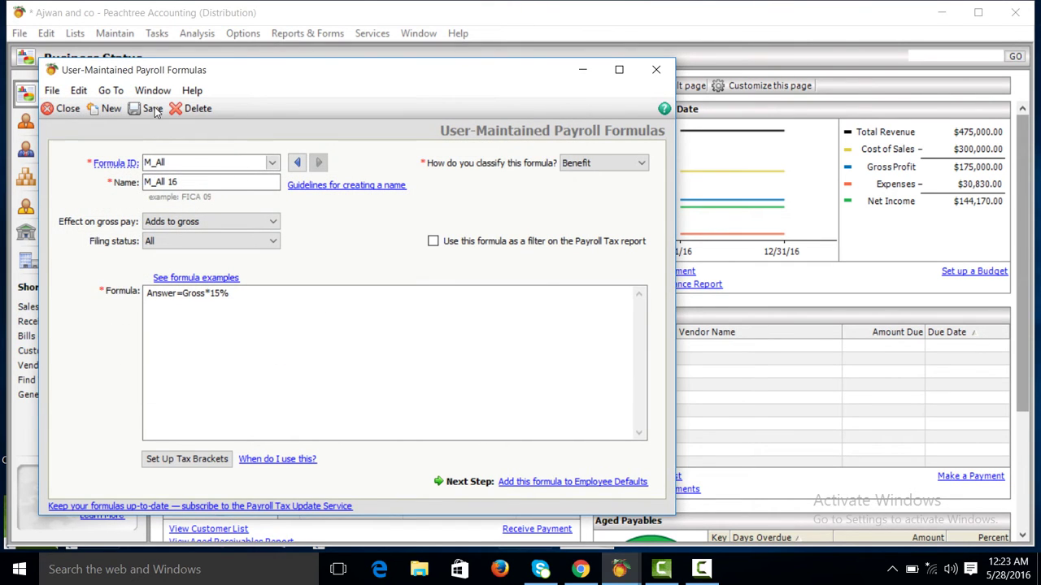
- Save and close the M_All formula, refresh Business Status, and go to File > Payroll Formulas
left_click(153, 109)
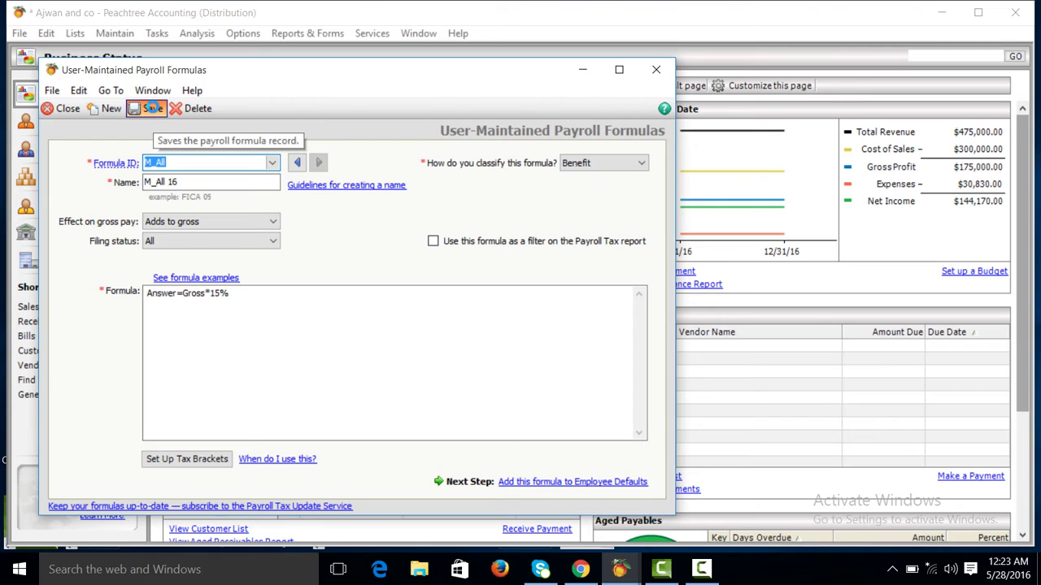
left_click(69, 109)
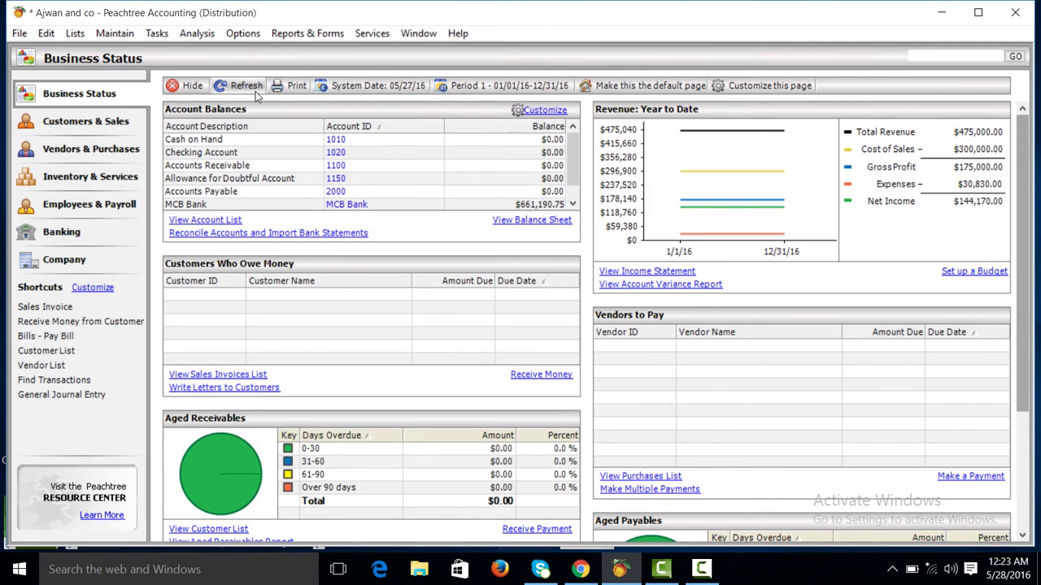
left_click(253, 90)
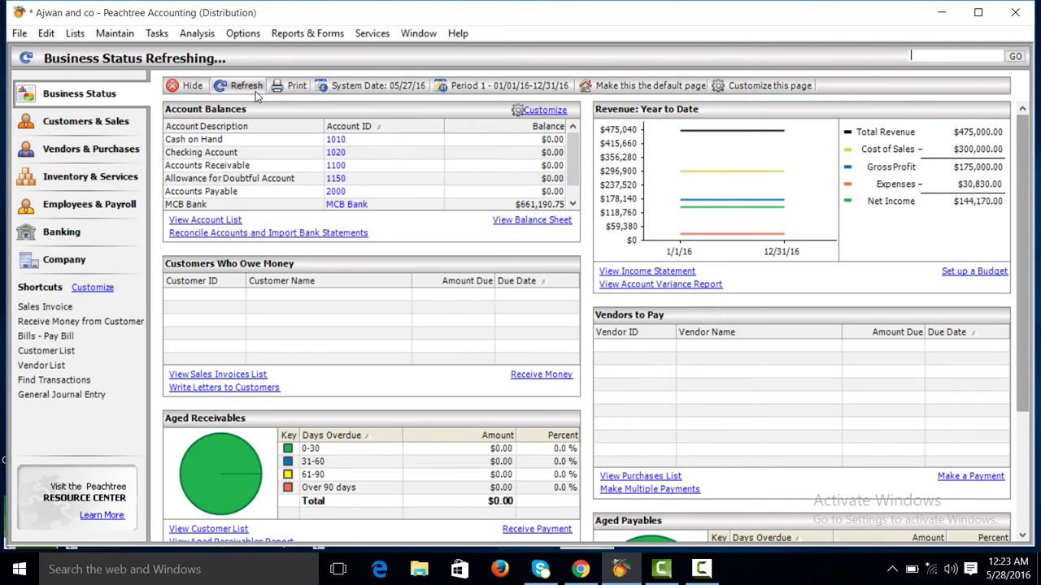
left_click(167, 36)
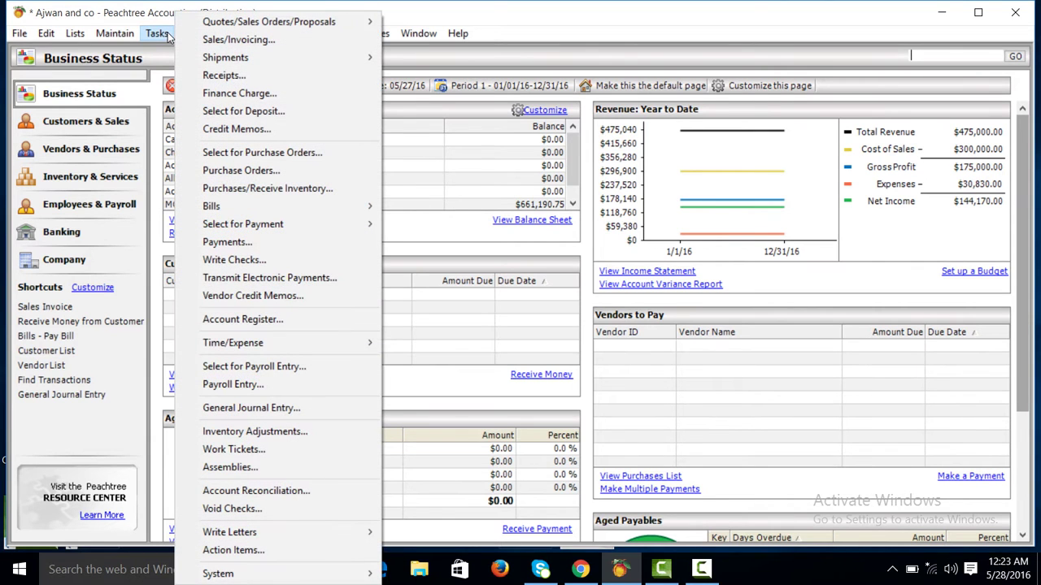
mouse_move(18, 37)
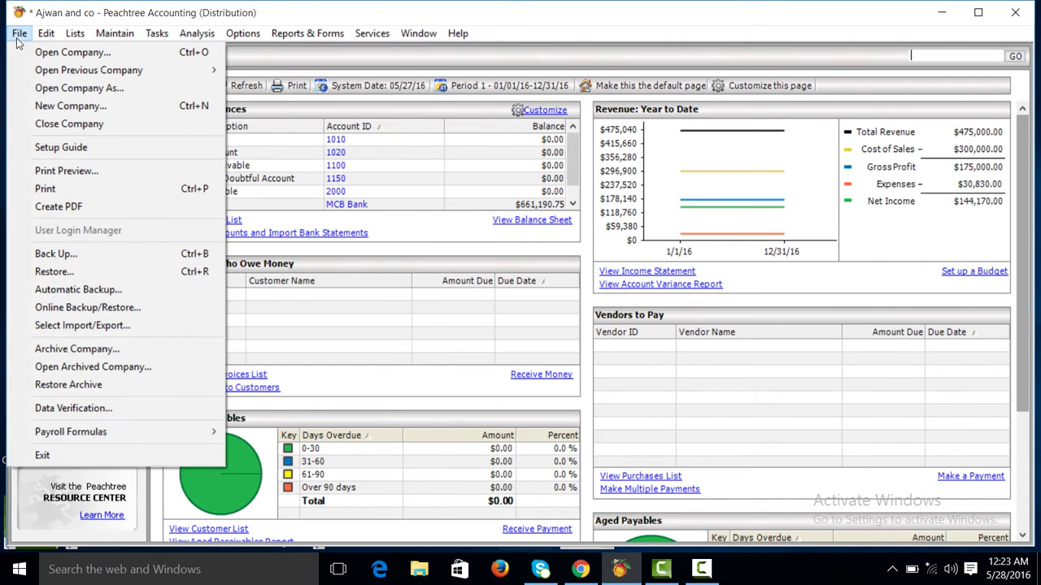
mouse_move(161, 437)
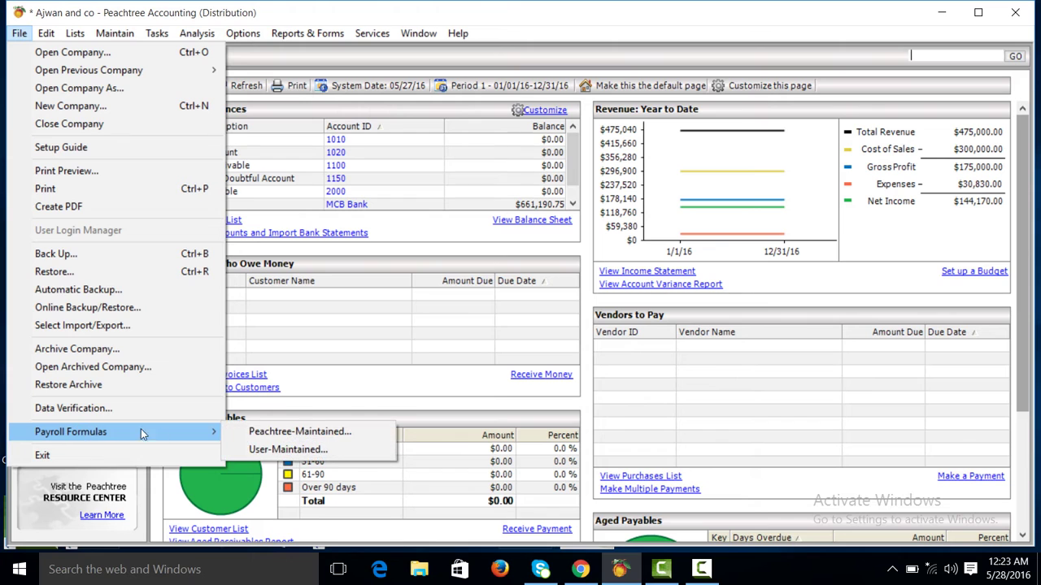
- Start formula C_All, named C_All 16, with the expression Answer-Gross*20%
left_click(268, 450)
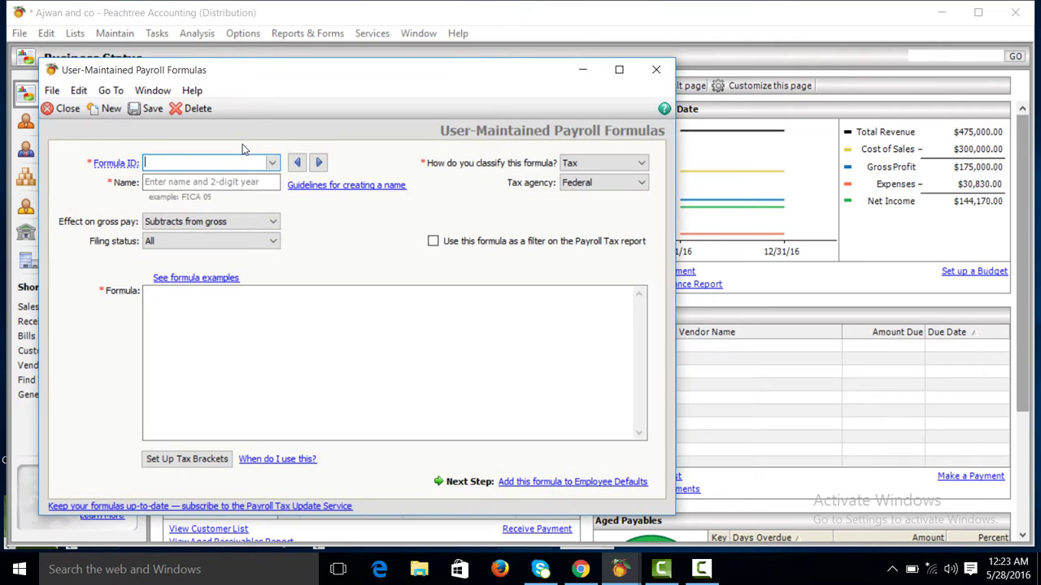
type("C_All")
key("Tab")
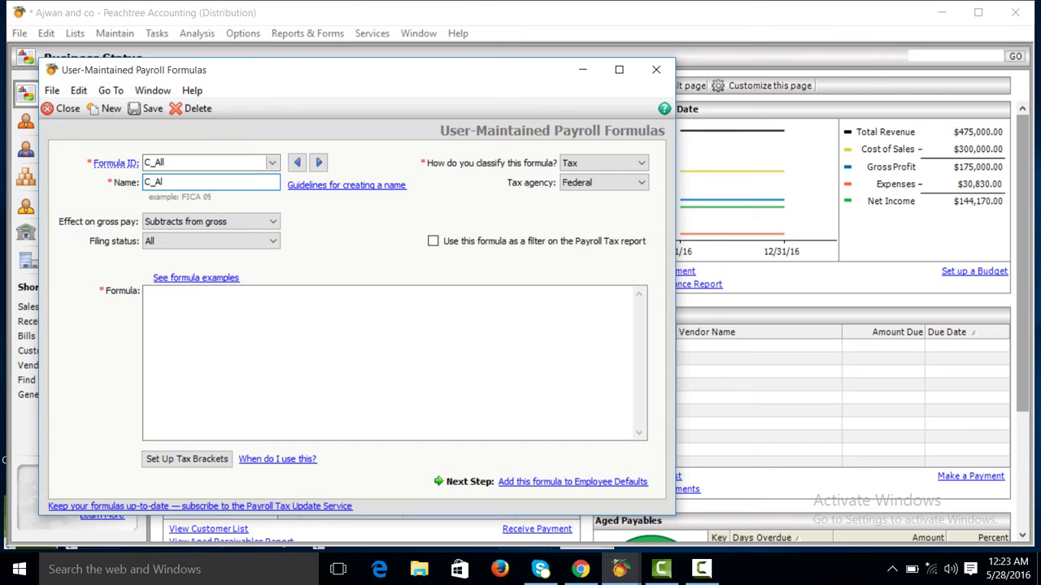
key("Tab")
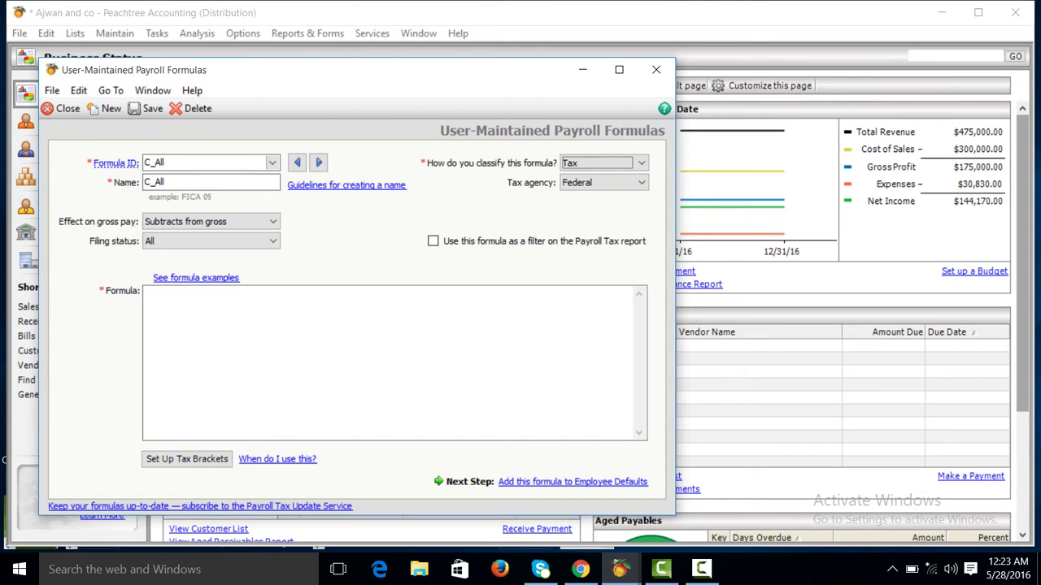
left_click(221, 183)
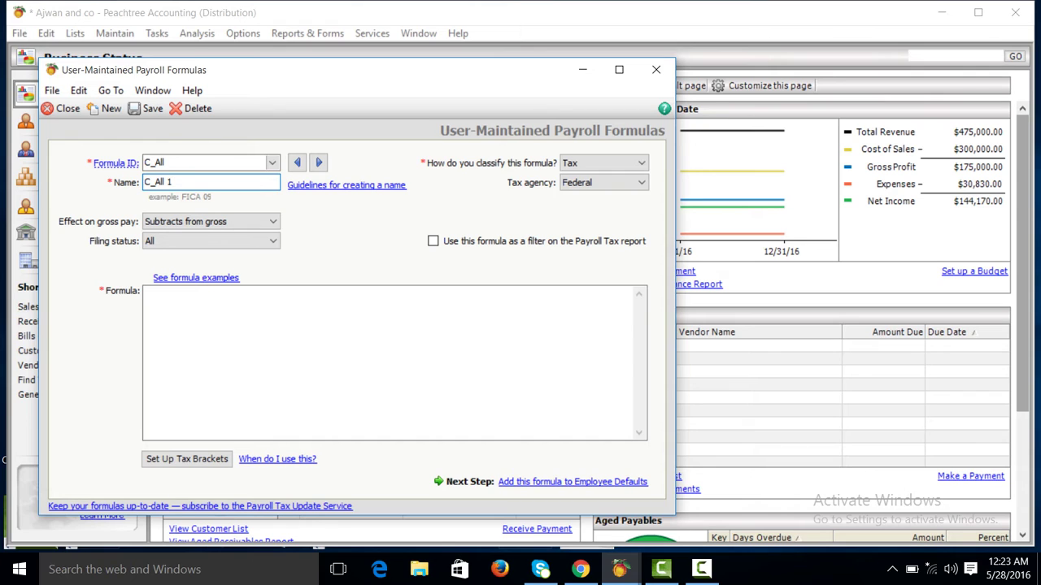
left_click(231, 291)
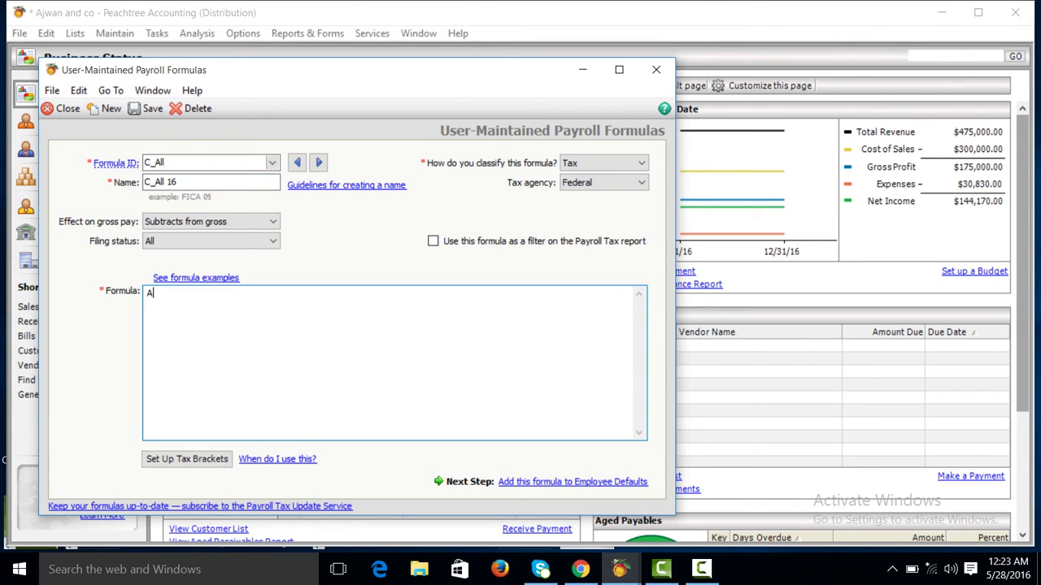
type("Answer")
type("-Gross*20%")
- Fix the C_All formula's minus sign so it reads Answer=Gross*20%, and save it
left_click(149, 110)
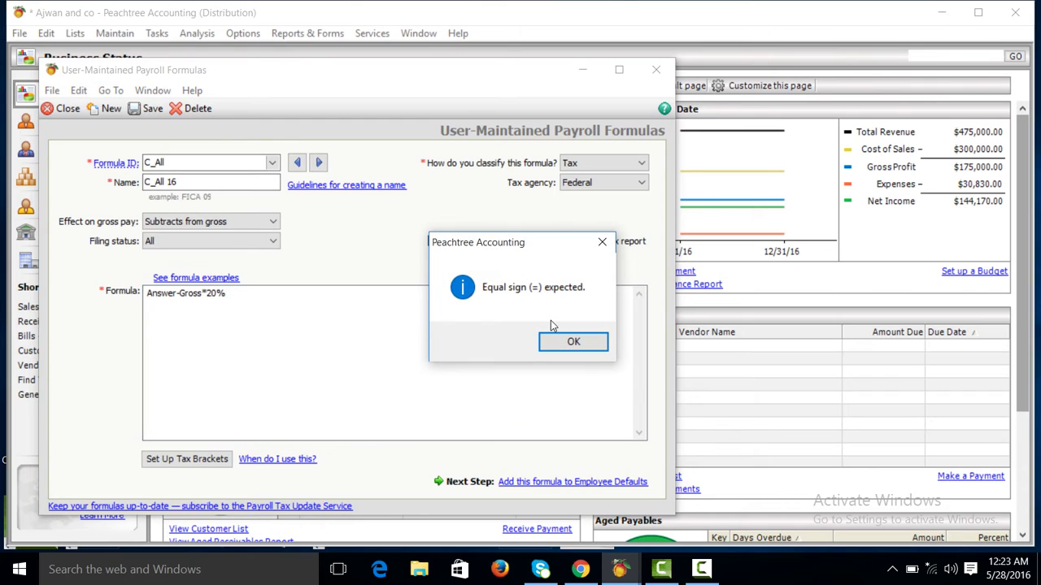
left_click(569, 341)
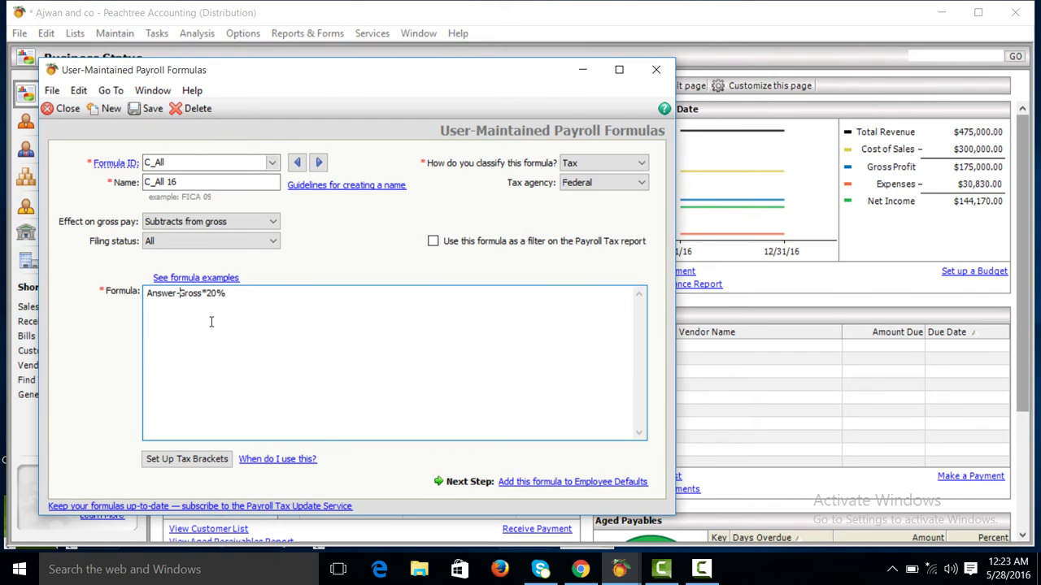
key("BackSpace")
type("=")
left_click(151, 111)
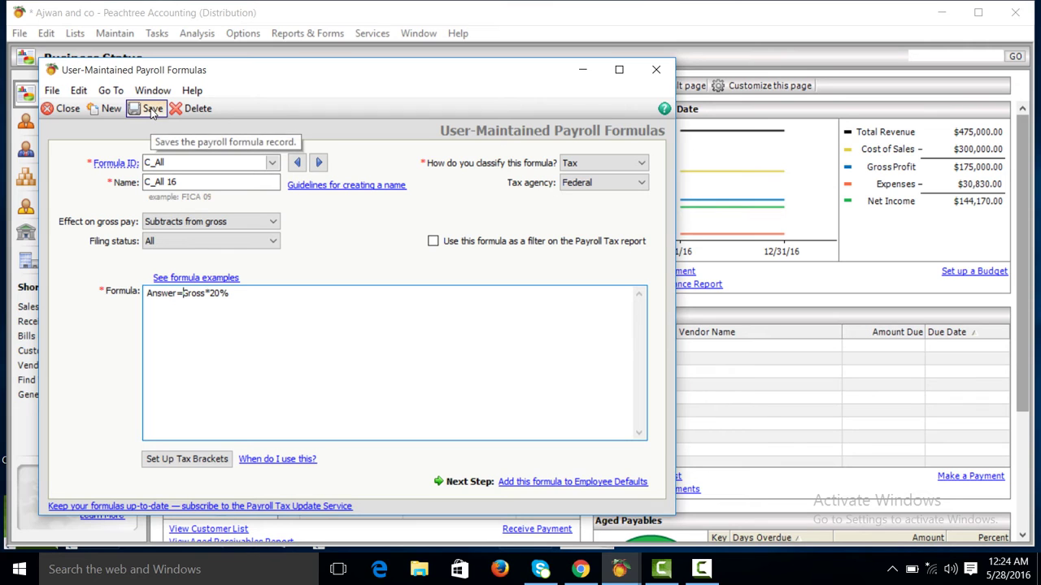
- Classify C_All as a Benefit that adds to gross pay and save the record
left_click(641, 164)
left_click(625, 197)
left_click(273, 224)
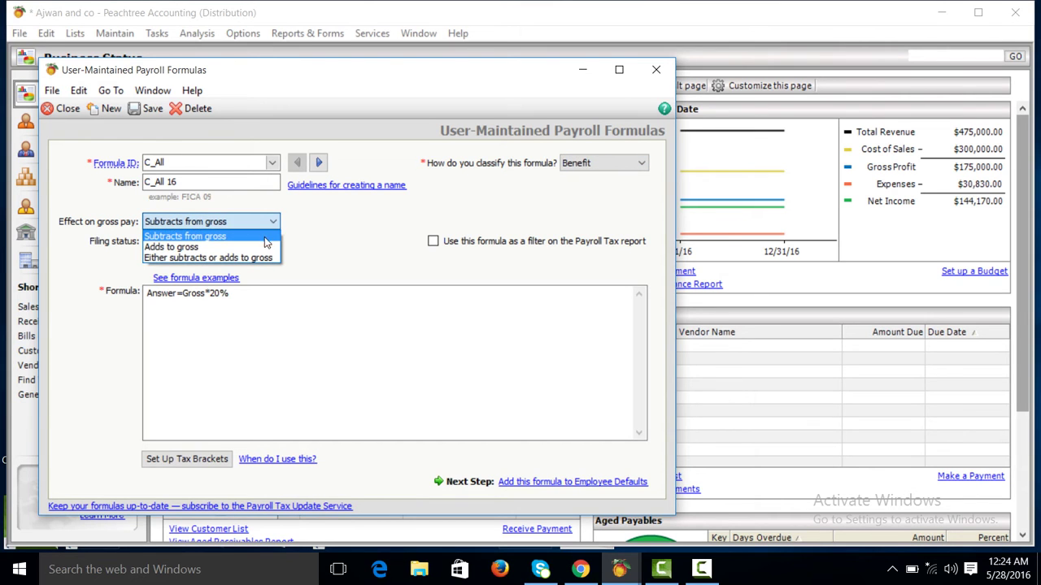
left_click(262, 247)
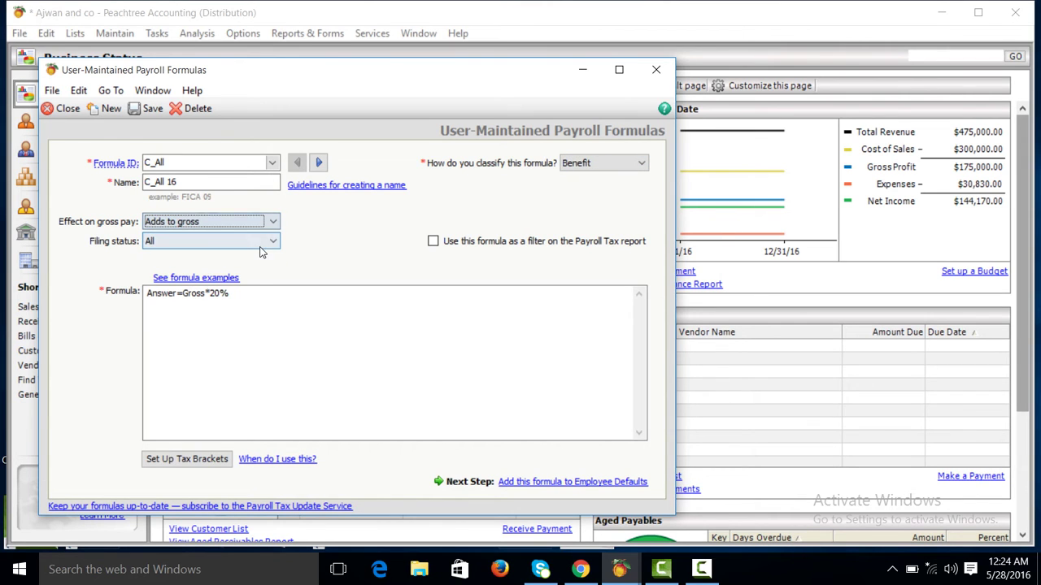
left_click(153, 113)
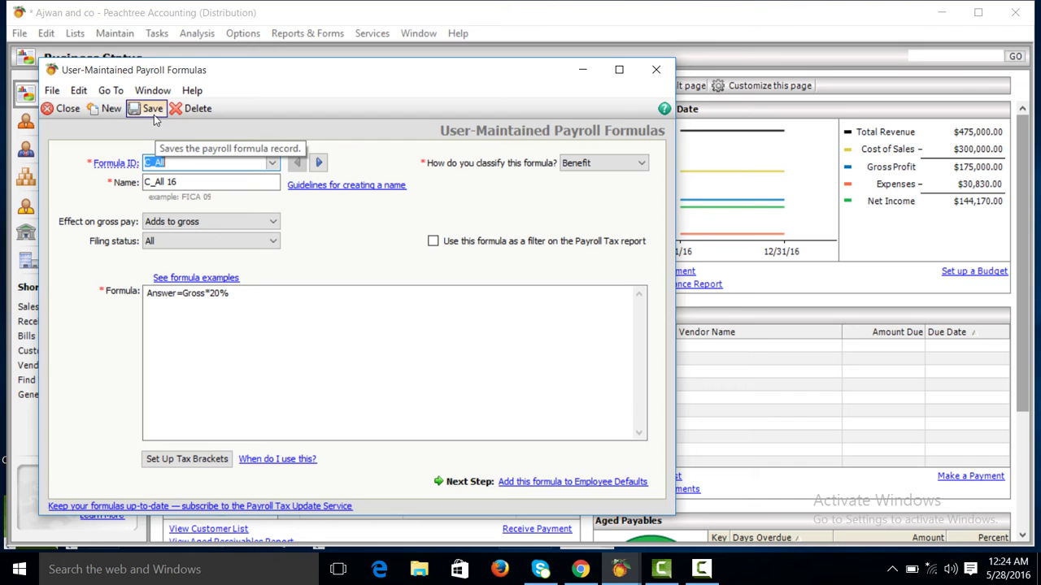
- Add a C_All employee default field assigned to G/L account 6050
left_click(584, 484)
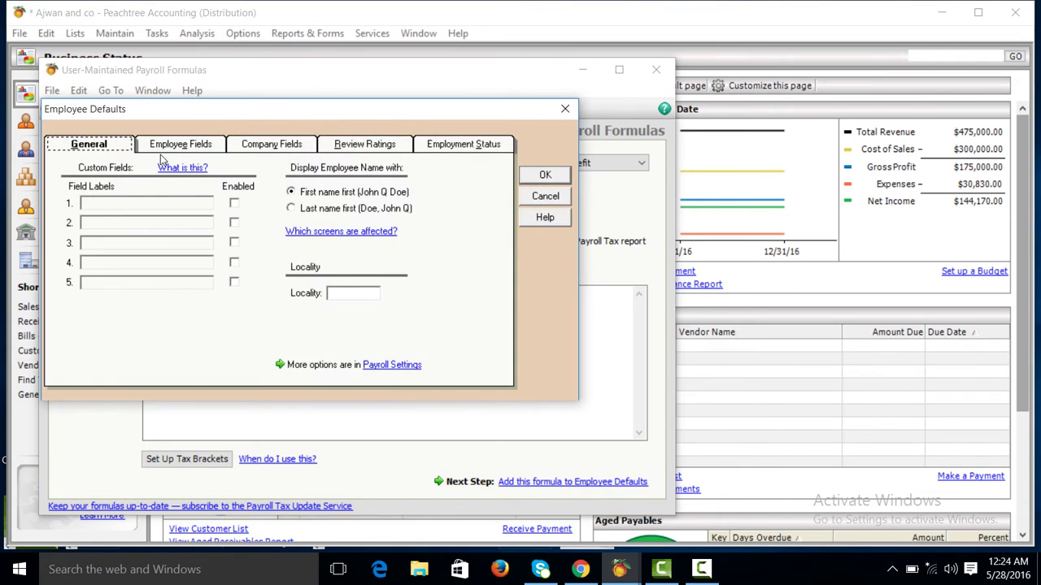
left_click(171, 145)
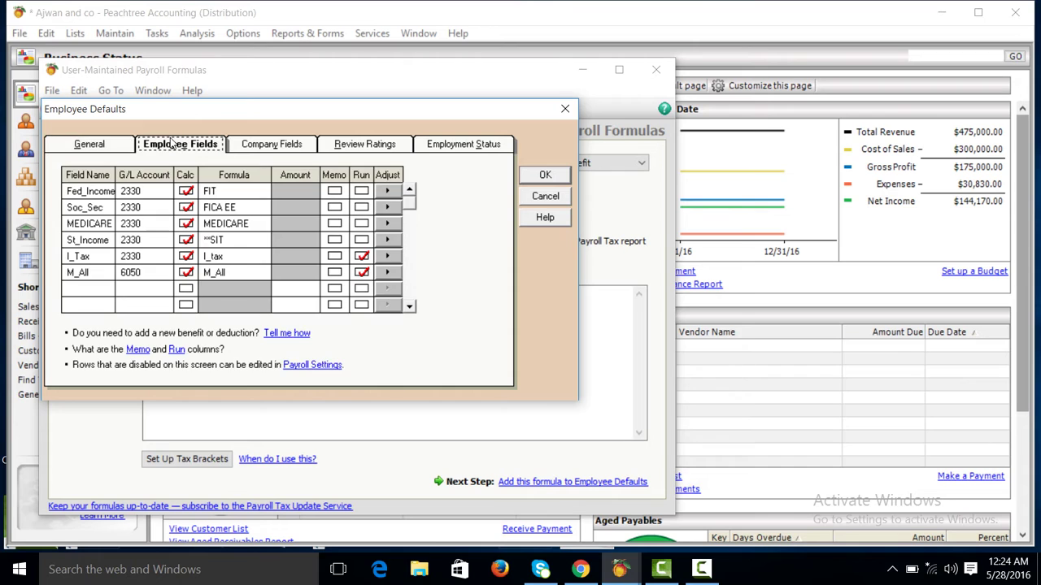
left_click(96, 290)
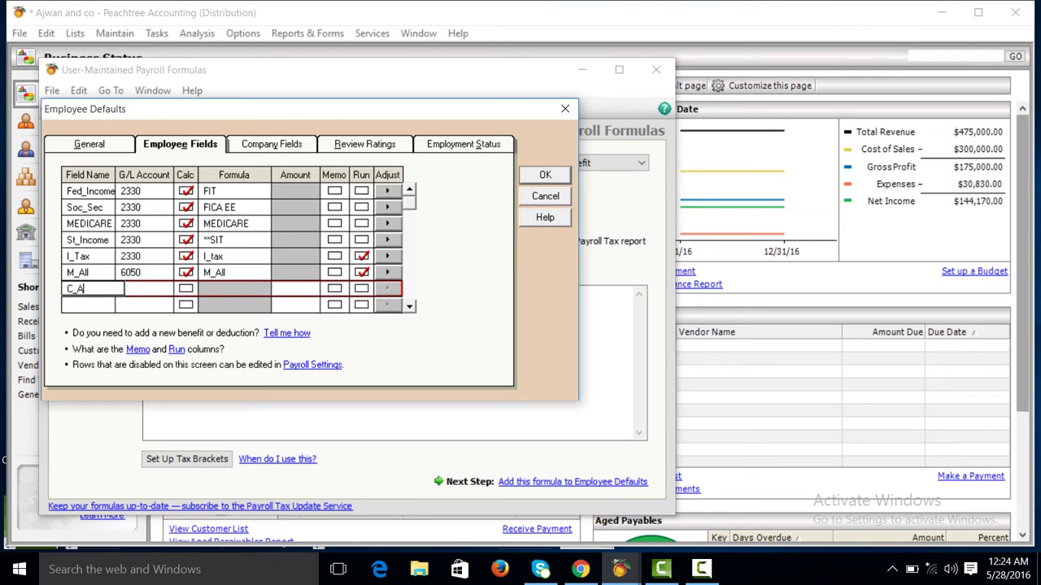
key("Tab")
left_click(188, 290)
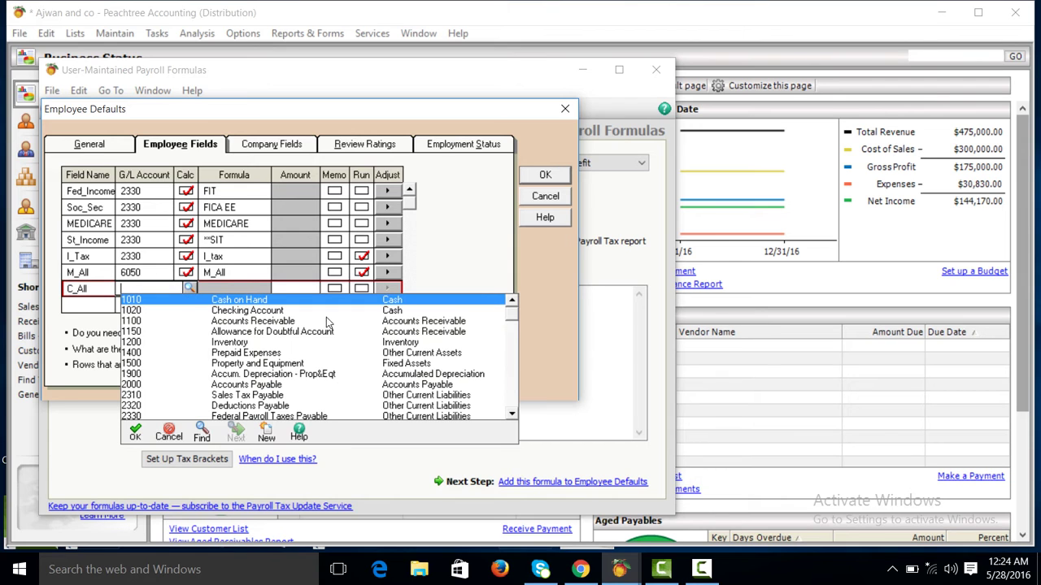
left_click(511, 414)
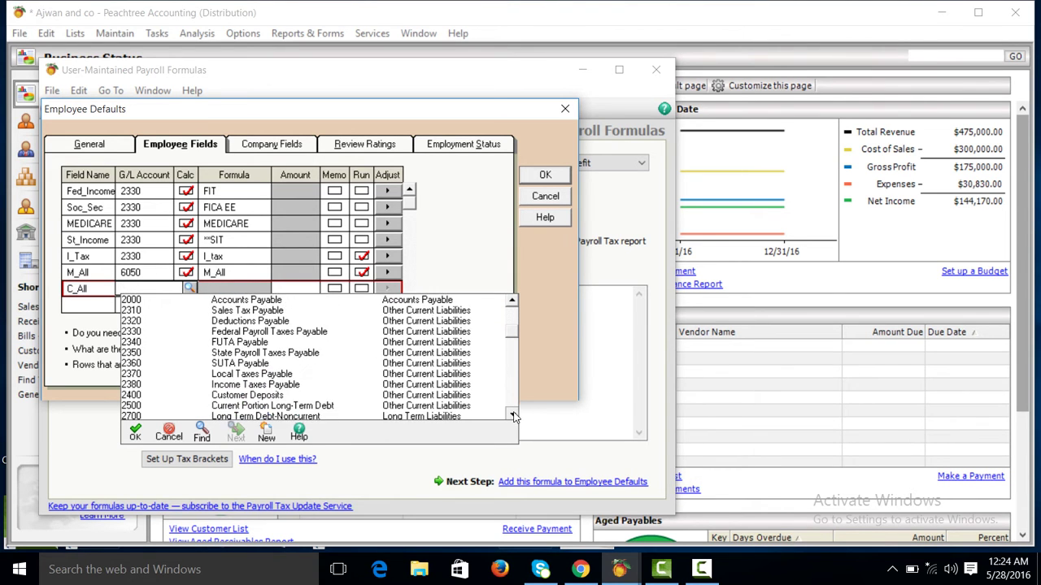
left_click_drag(513, 416, 513, 416)
double_click(288, 342)
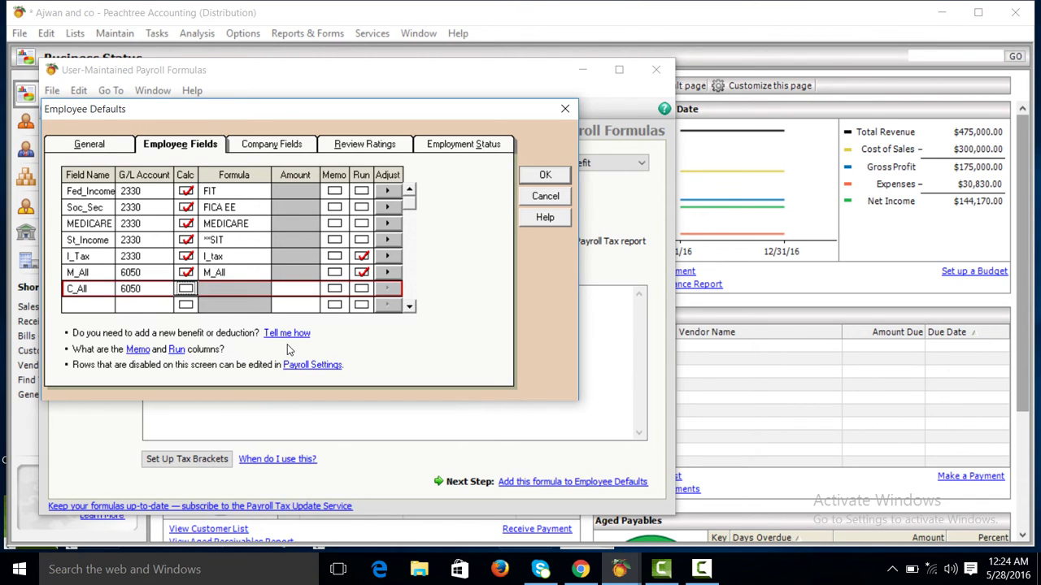
- Enable calculation with the C_All formula, confirm the defaults, then save and close the payroll formulas
left_click(185, 289)
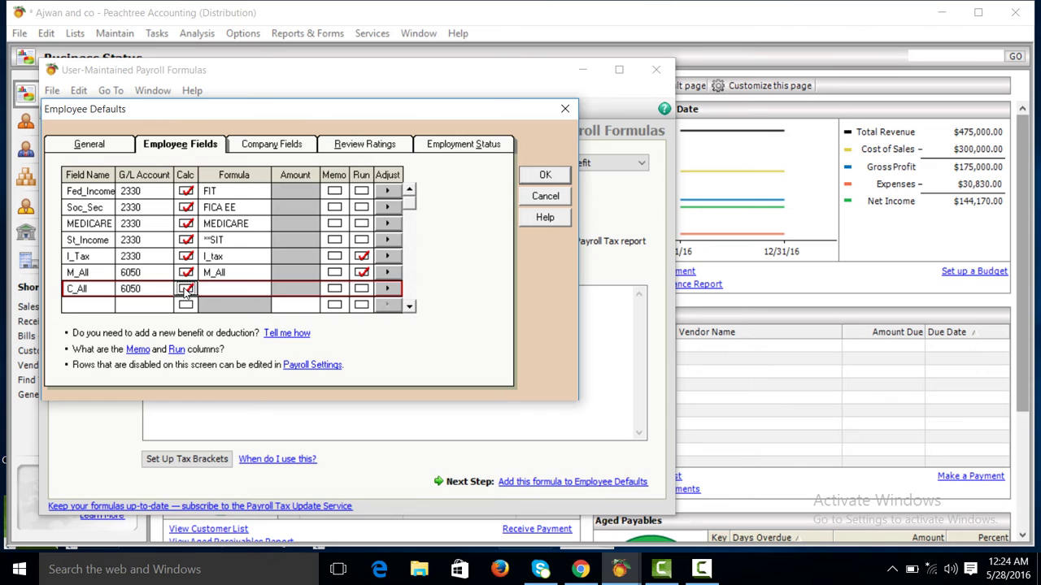
left_click(246, 290)
left_click(344, 289)
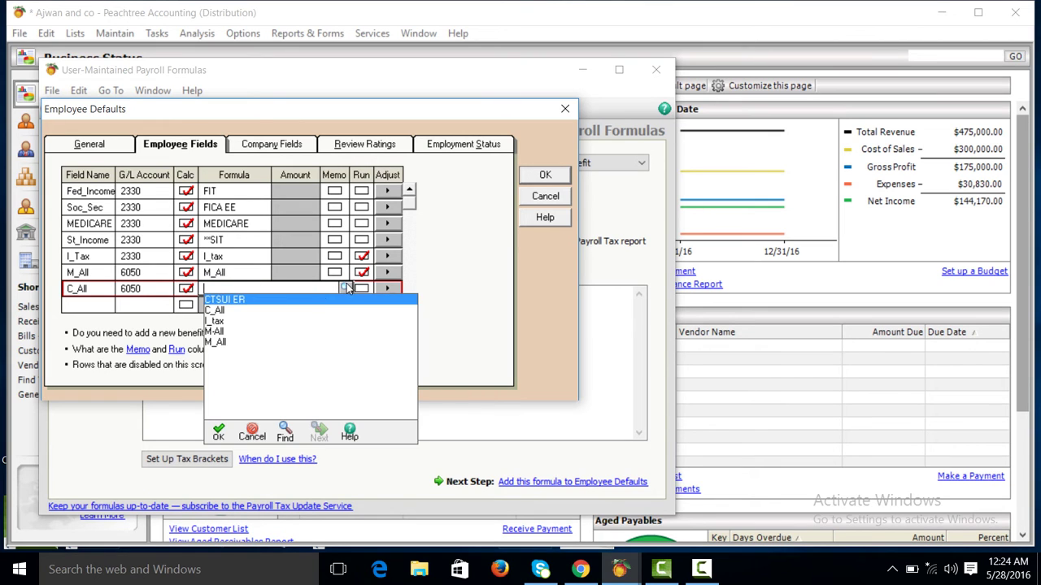
double_click(216, 312)
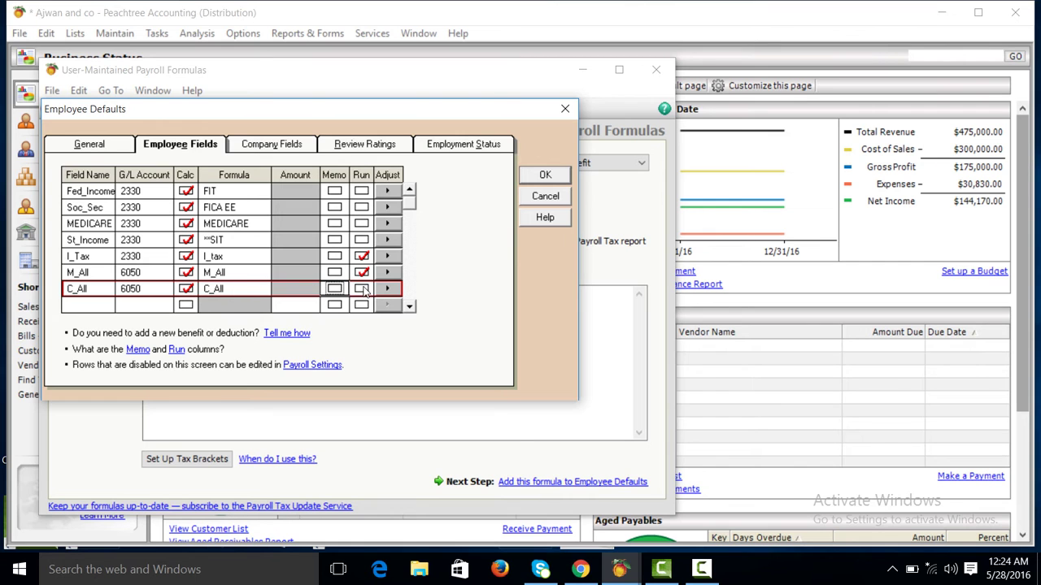
left_click(361, 290)
left_click(559, 177)
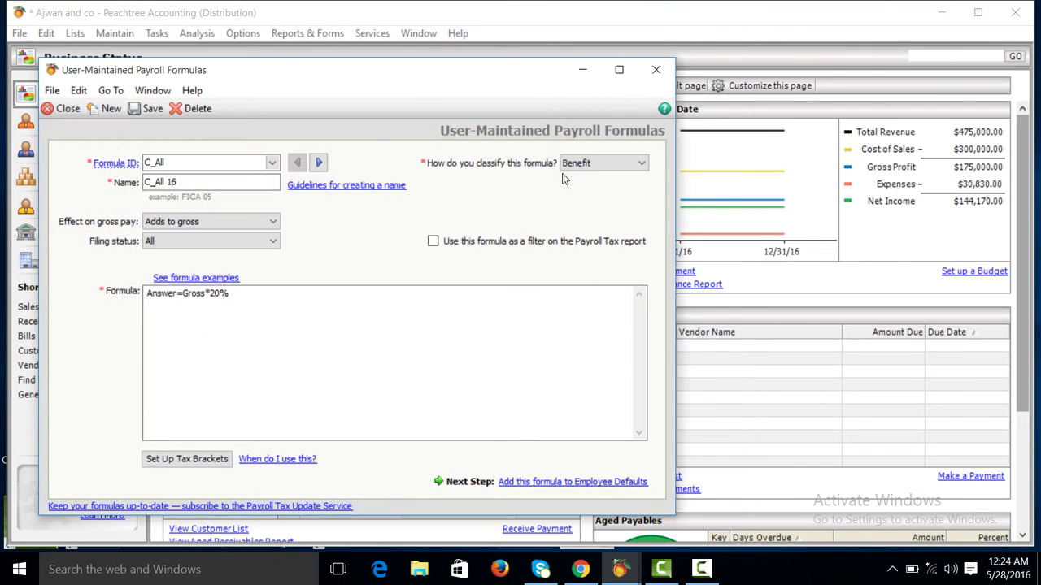
left_click(147, 110)
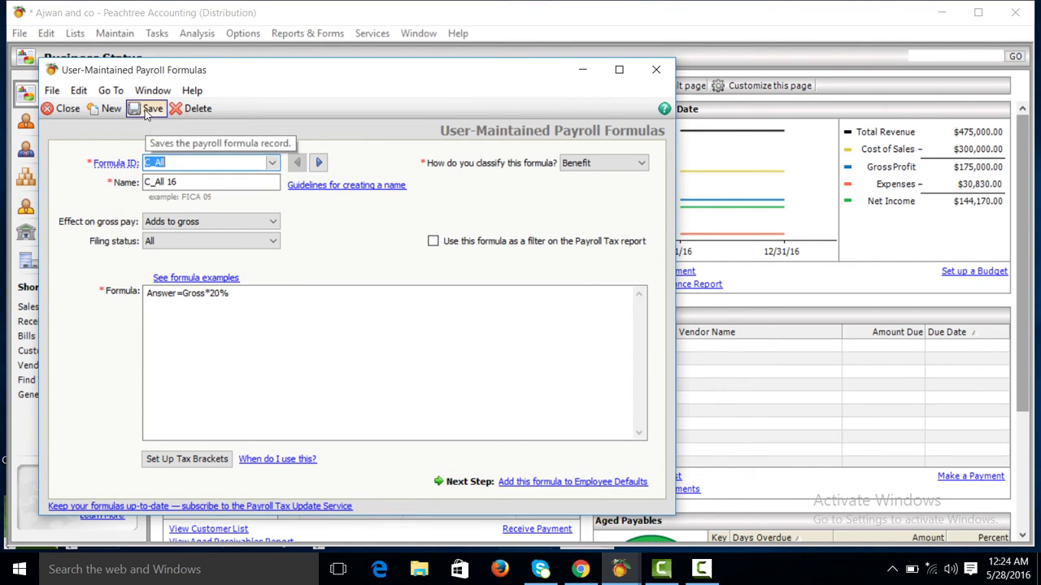
left_click(71, 111)
- Refresh Business Status and open Maintain > Employees/Sales Reps to a blank employee record
left_click(248, 87)
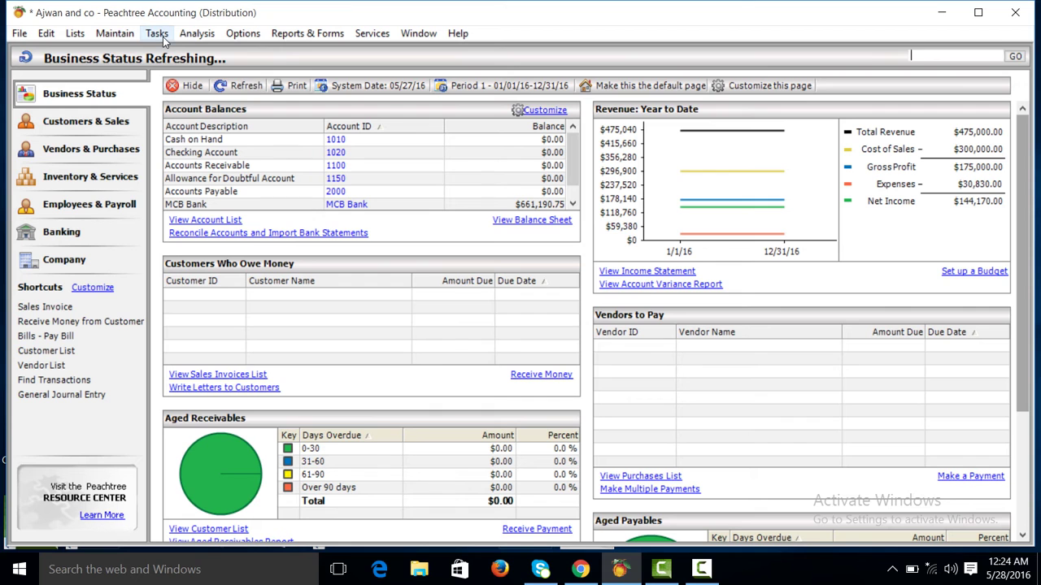
left_click(164, 36)
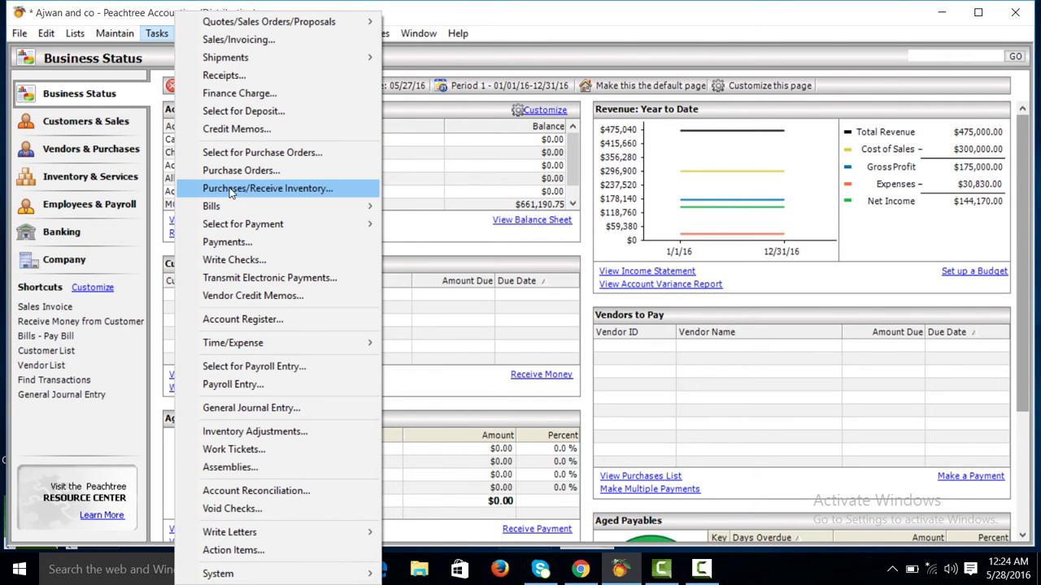
left_click(241, 387)
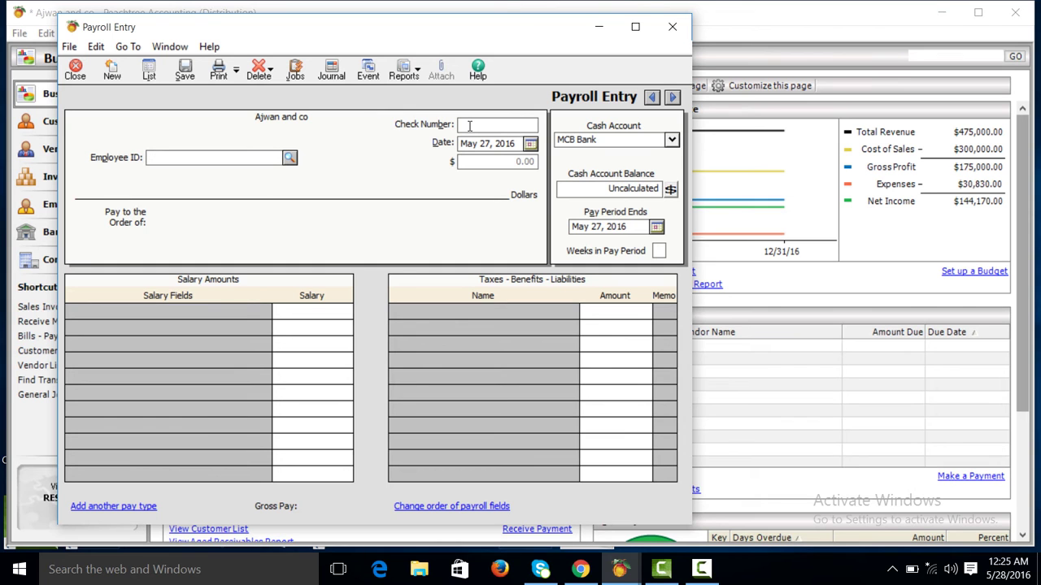
left_click(74, 70)
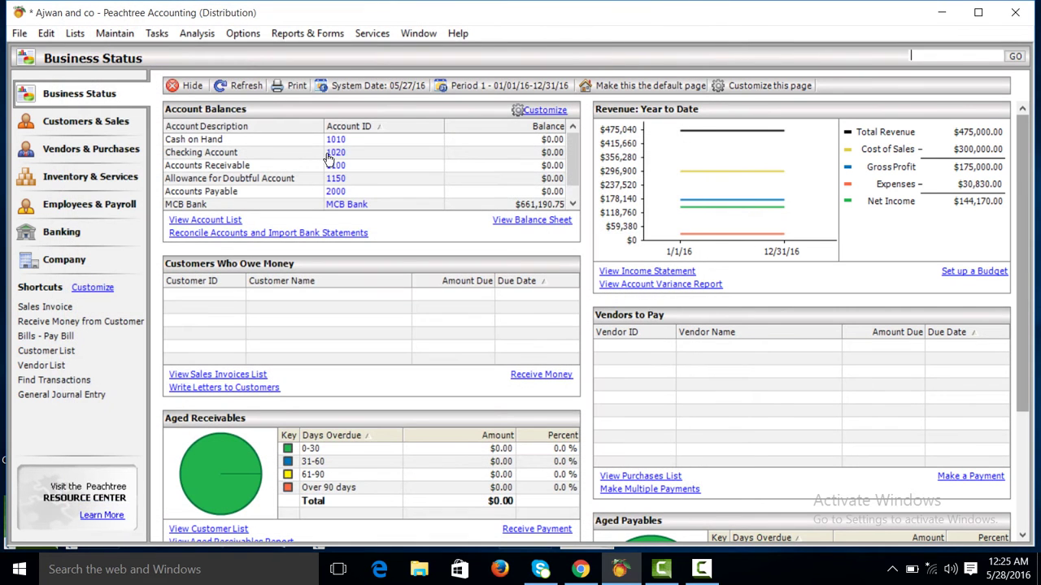
left_click(252, 91)
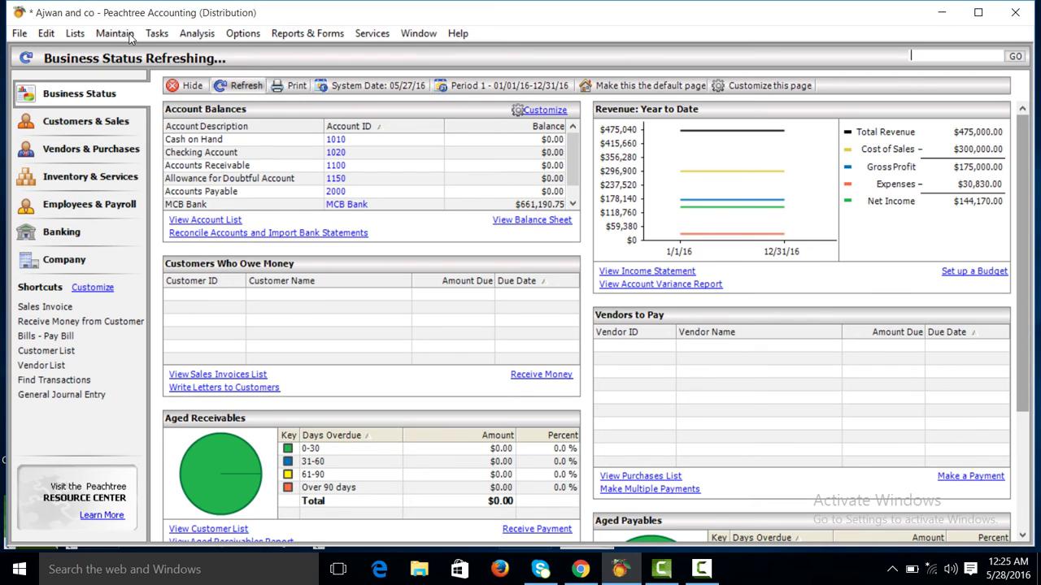
left_click(113, 33)
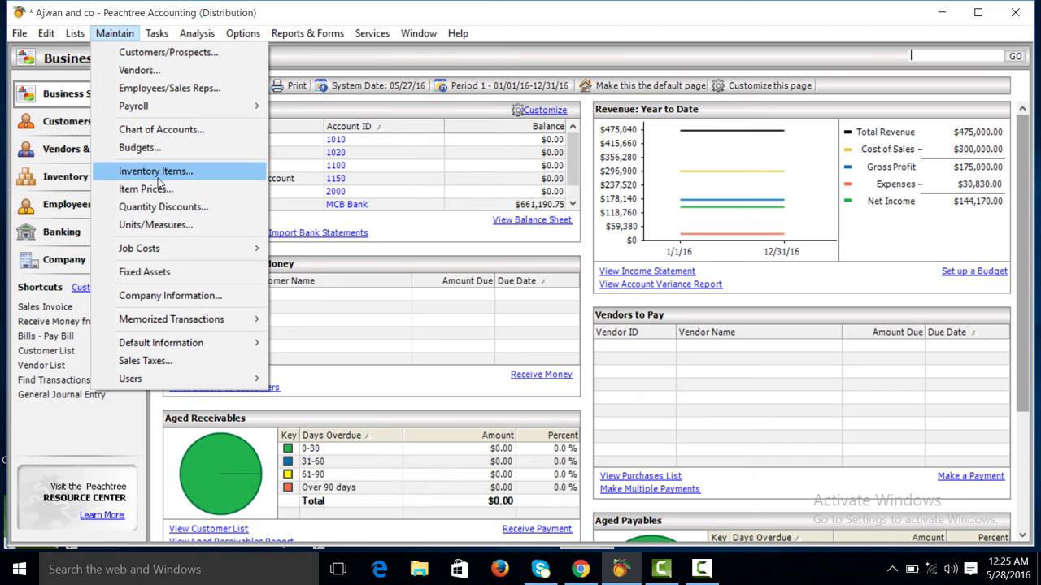
left_click(162, 87)
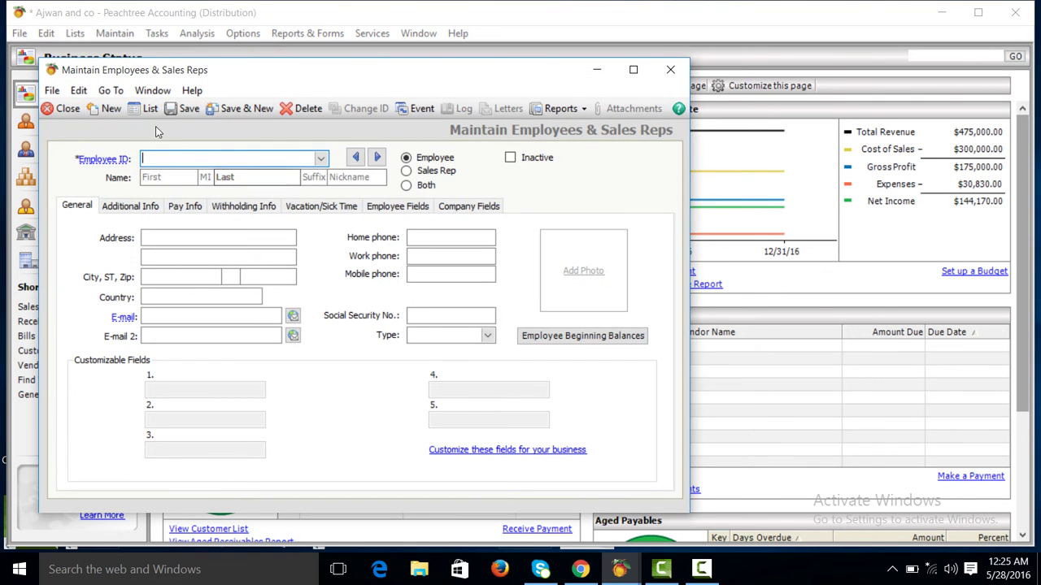
- Open the employee's record from the employee list and show its Pay Info
left_click(148, 114)
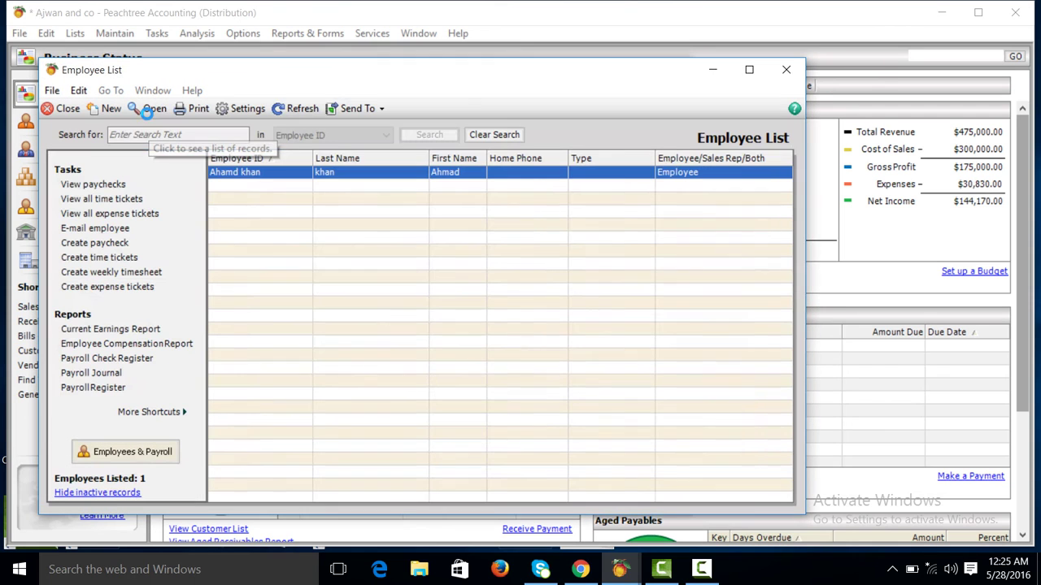
double_click(234, 172)
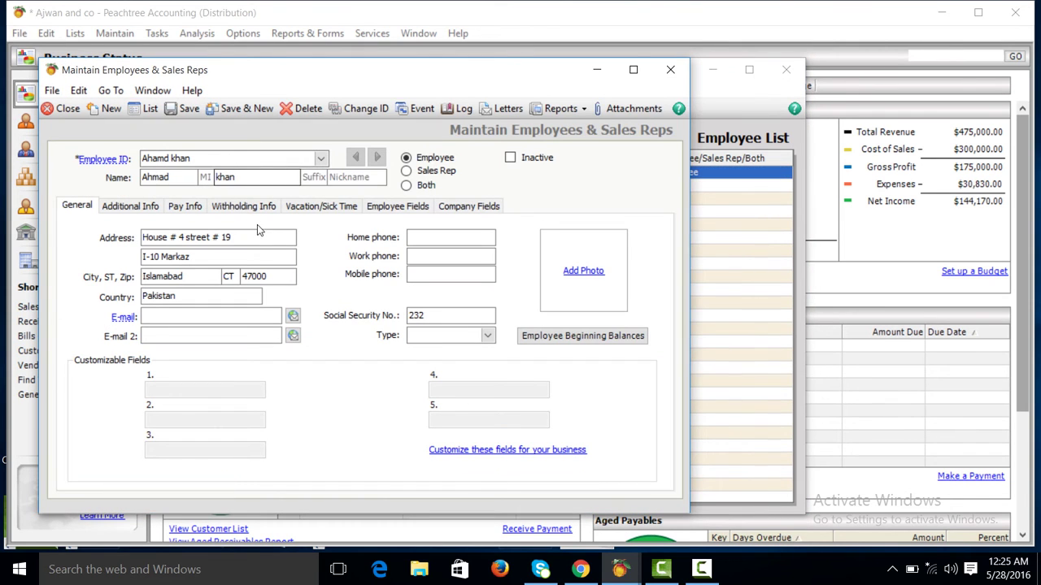
left_click(203, 208)
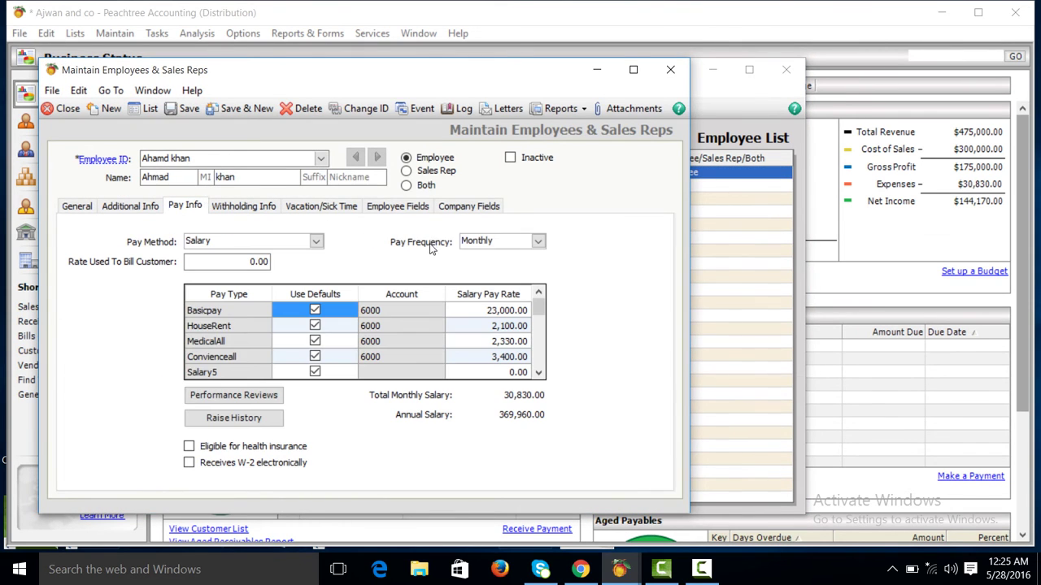
- Zero the MedicalAll (2,330.00) and Convienceall (3,400.00) pay rates, save, and close both windows
left_click(498, 343)
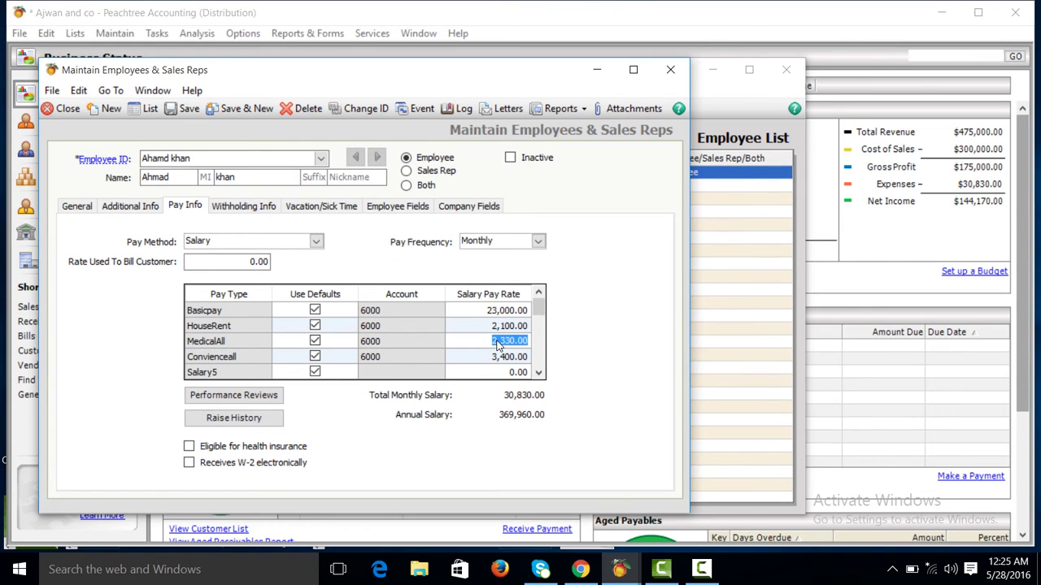
key("Delete")
left_click(504, 360)
key("Delete")
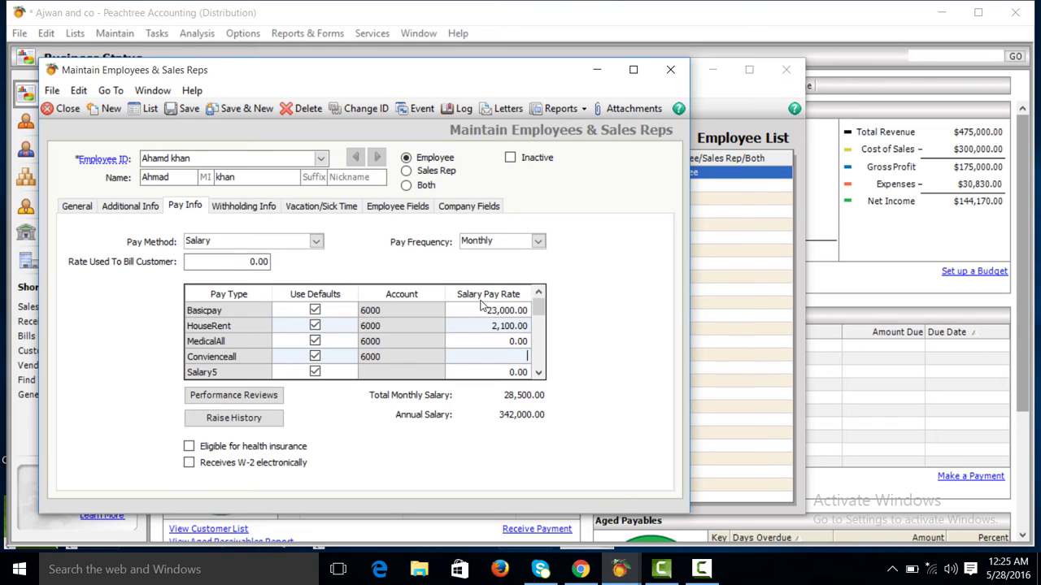
left_click(476, 323)
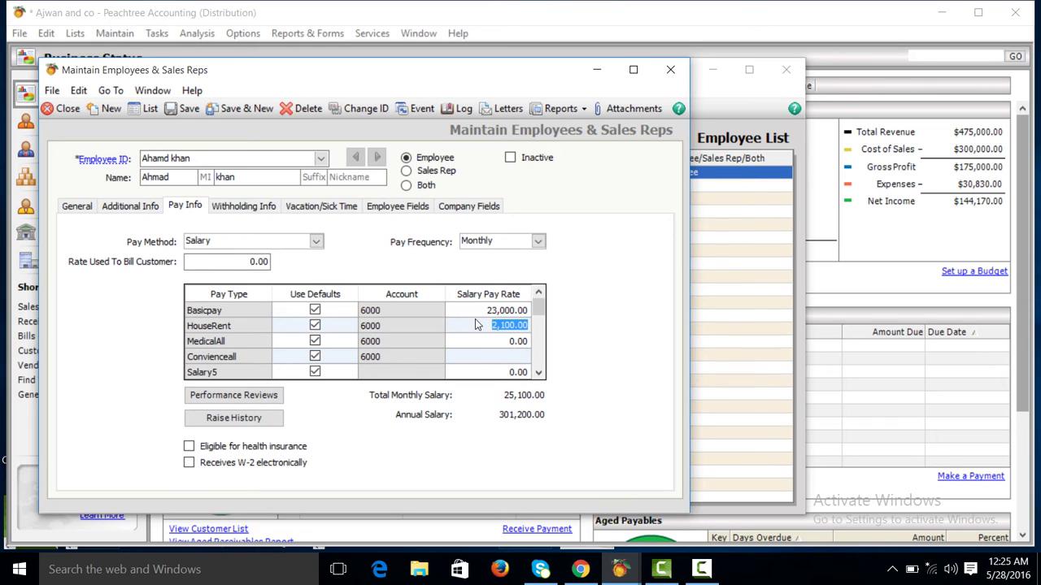
left_click(174, 110)
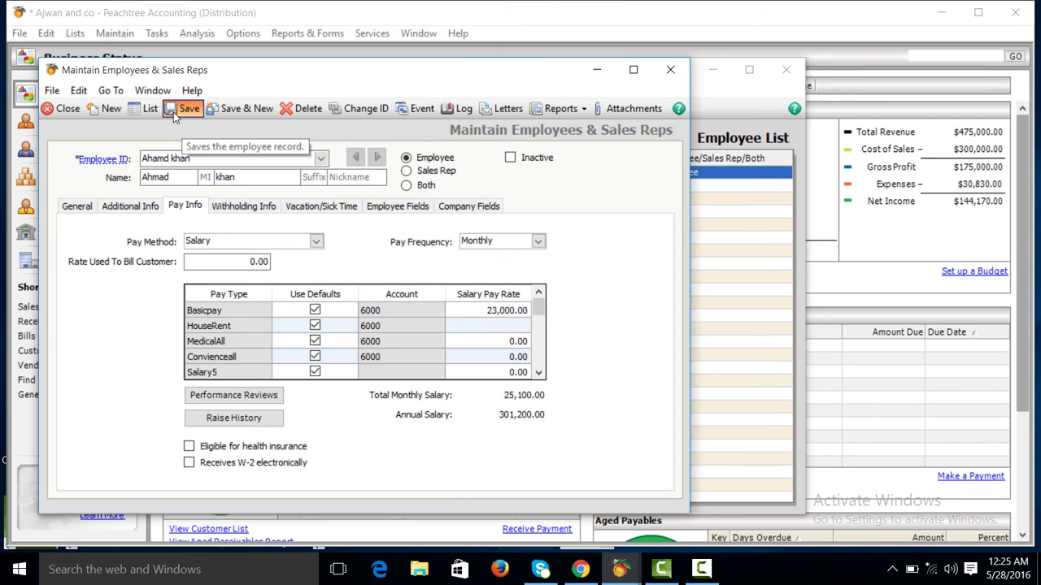
left_click(67, 109)
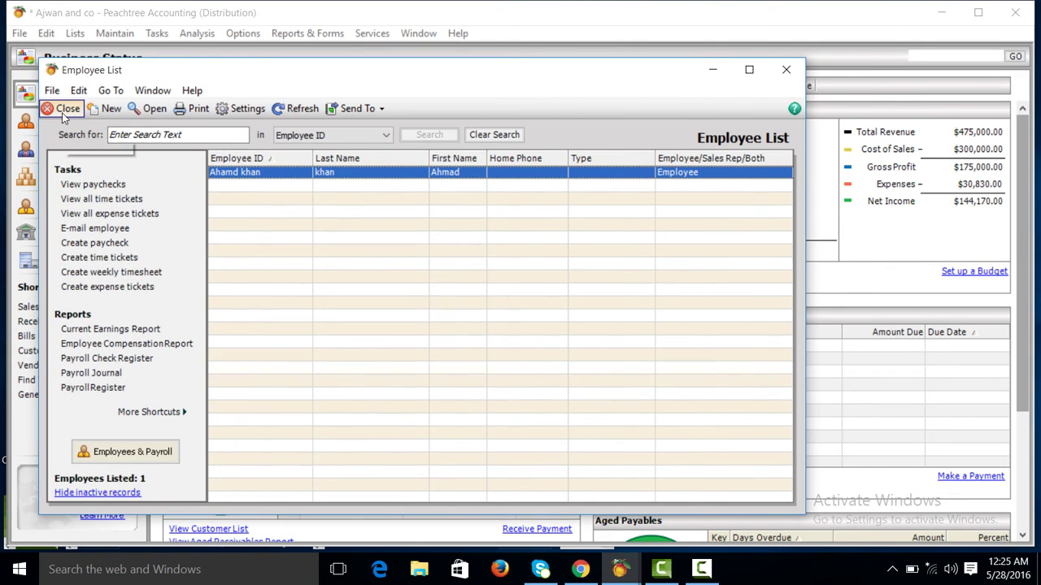
left_click(63, 113)
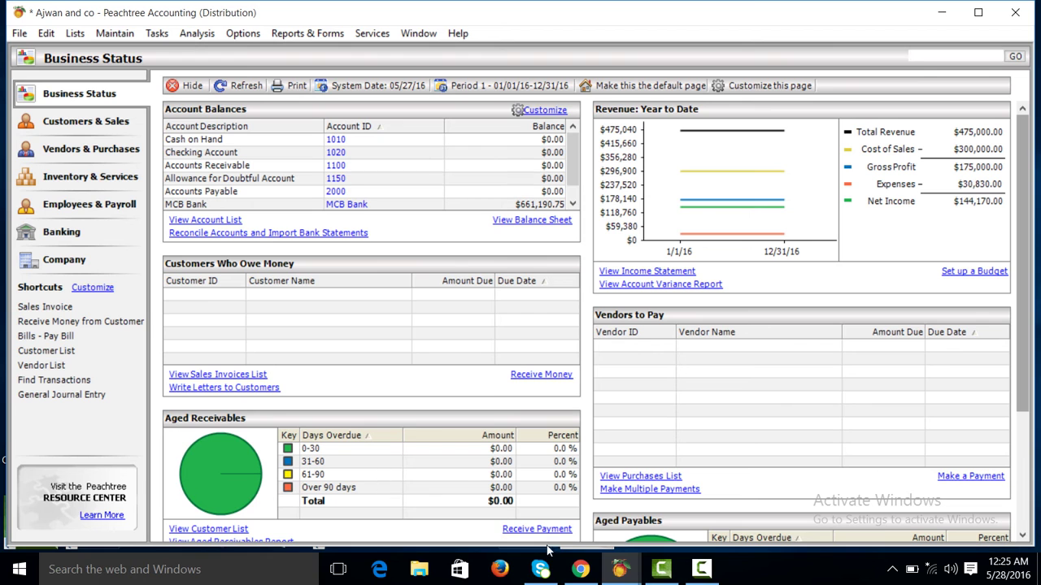
- Close the Sales/Invoicing window that was left open
mouse_move(619, 569)
left_click(667, 517)
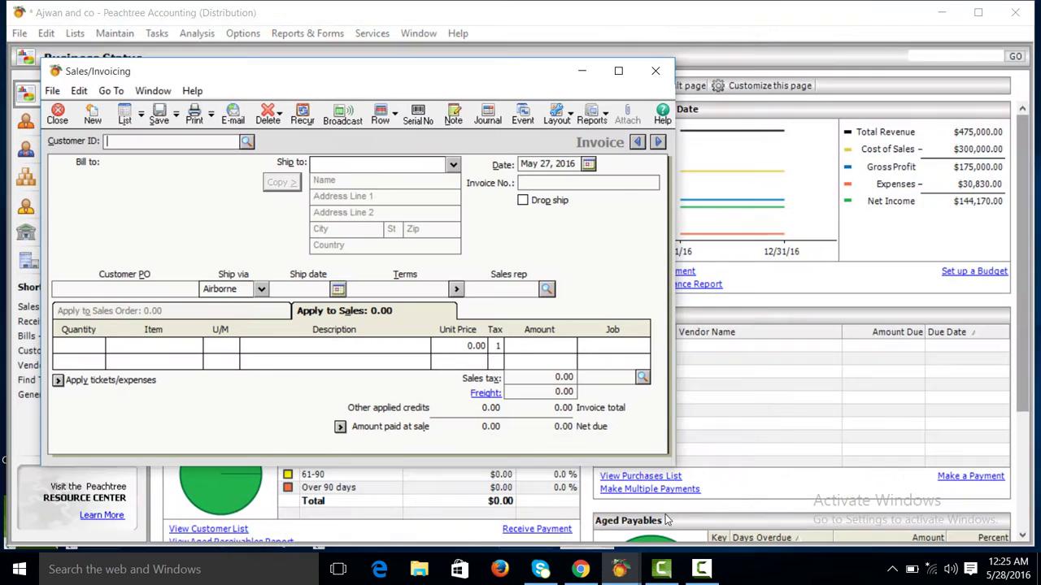
left_click(246, 142)
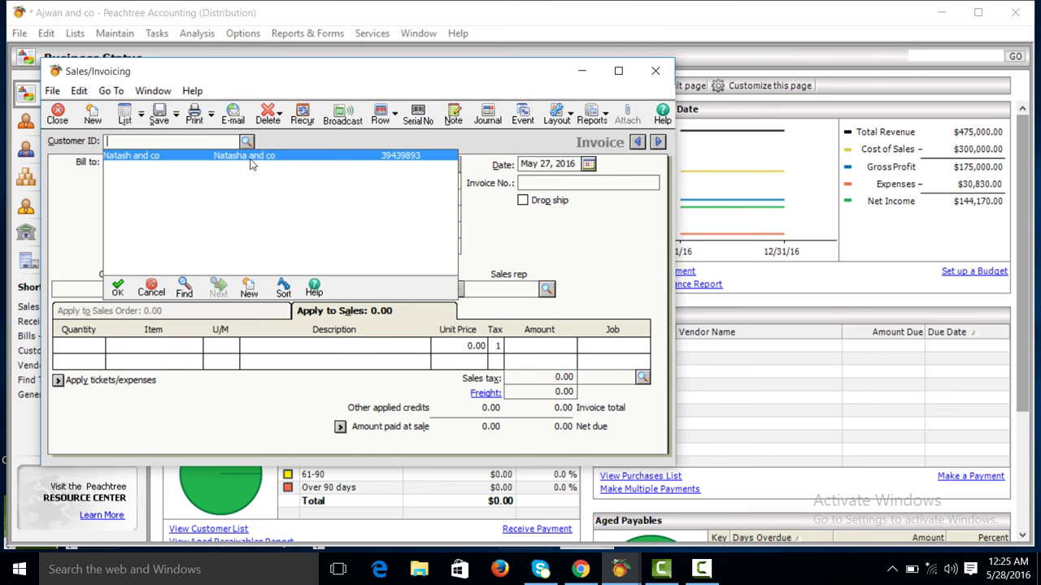
left_click(166, 55)
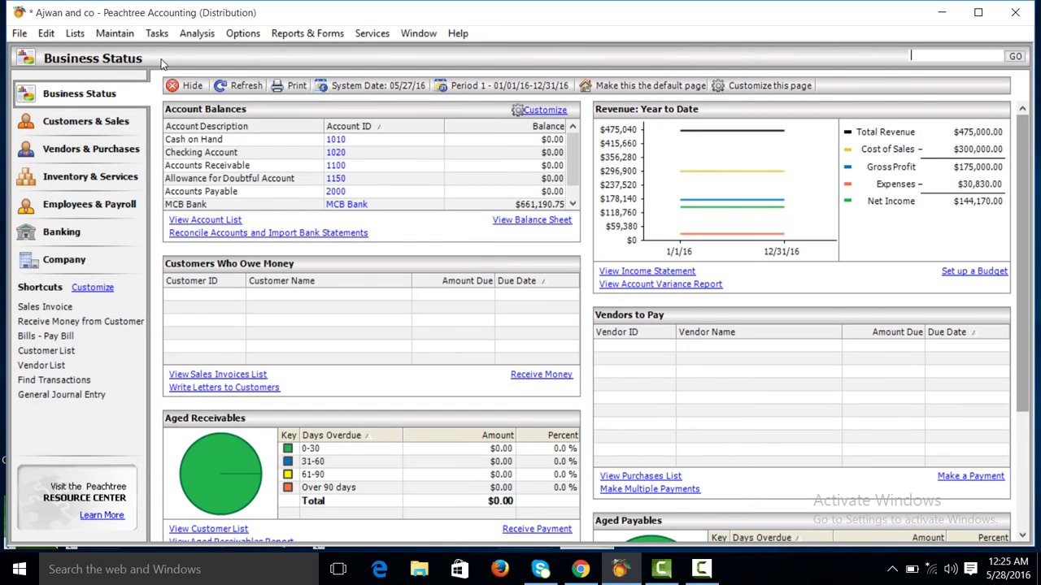
- Start a Payroll Entry for the employee and acknowledge the missing formula warnings
left_click(162, 37)
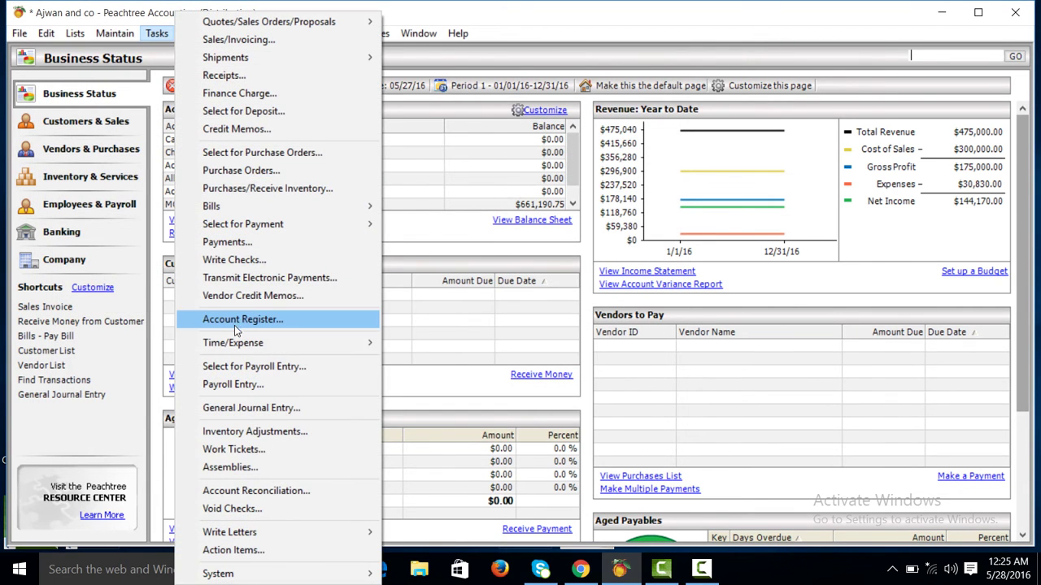
left_click(234, 384)
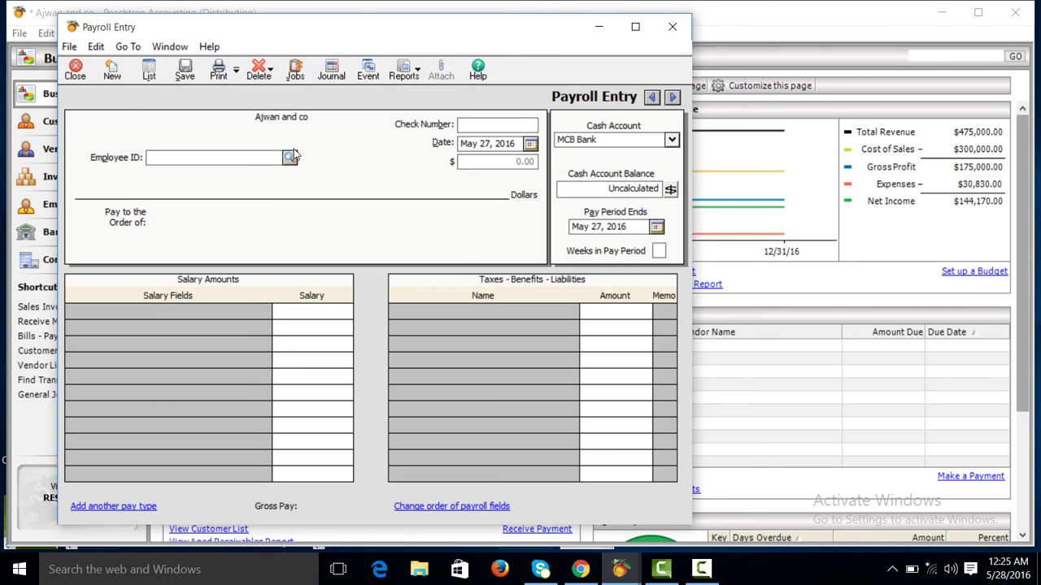
left_click(291, 158)
left_click(291, 173)
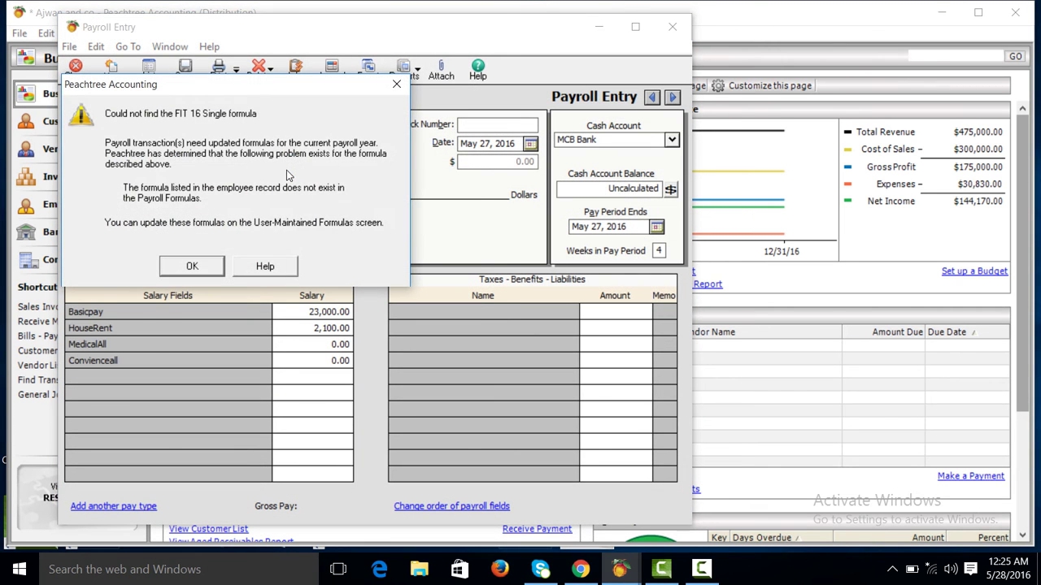
left_click(192, 265)
left_click(192, 266)
left_click(192, 266)
- Dismiss the final formula warning, leaving check 3 at 25,100.00 gross and 33,632.50 total
left_click(184, 265)
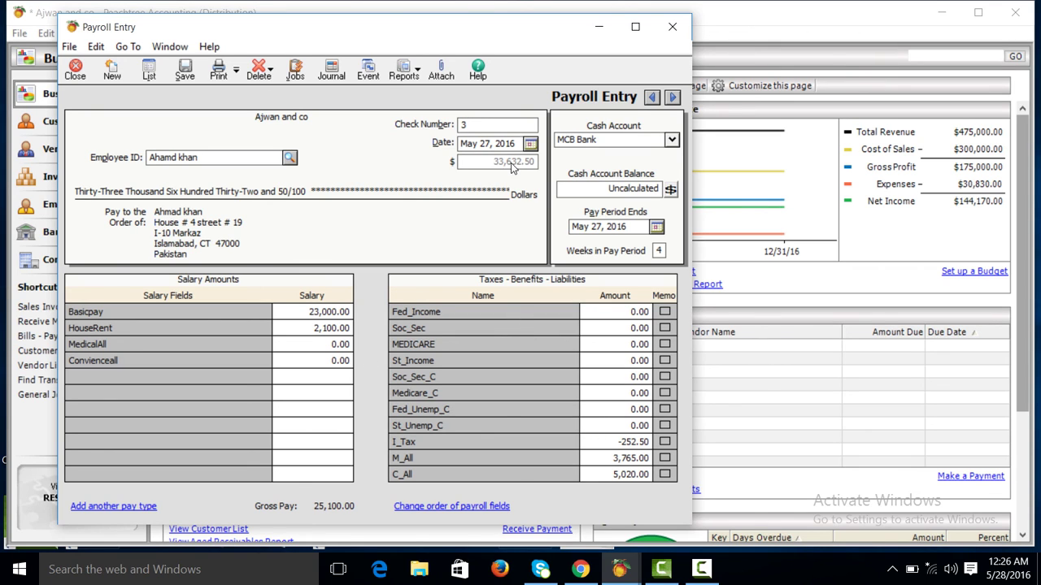
- Save the payroll check, close Payroll Entry, and refresh the Business Status figures
left_click(182, 75)
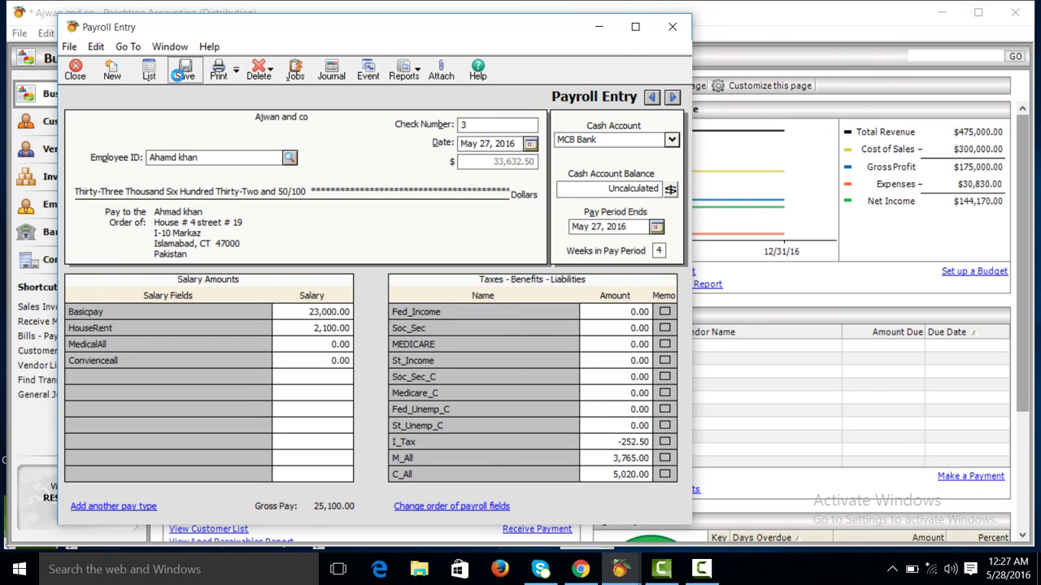
left_click(75, 73)
left_click(246, 89)
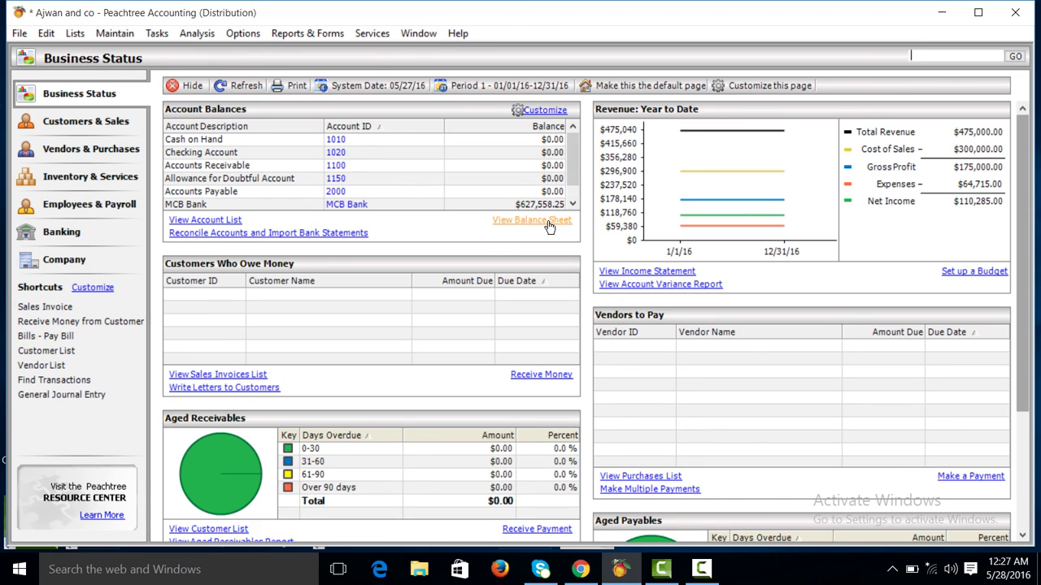
- Drill from the income statement into the Wages Expense general ledger detail, then close it
left_click(627, 277)
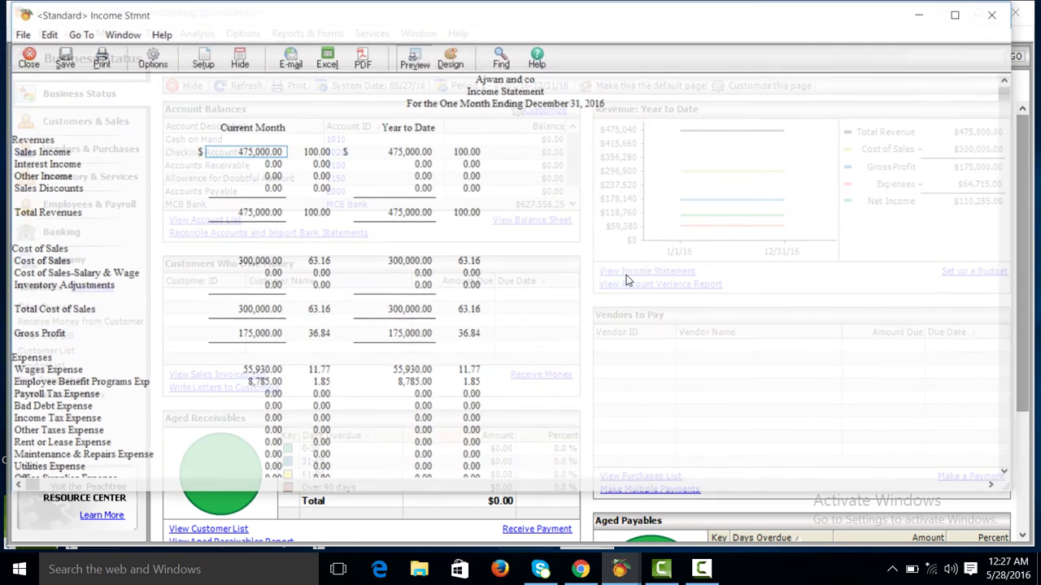
left_click(256, 372)
double_click(257, 372)
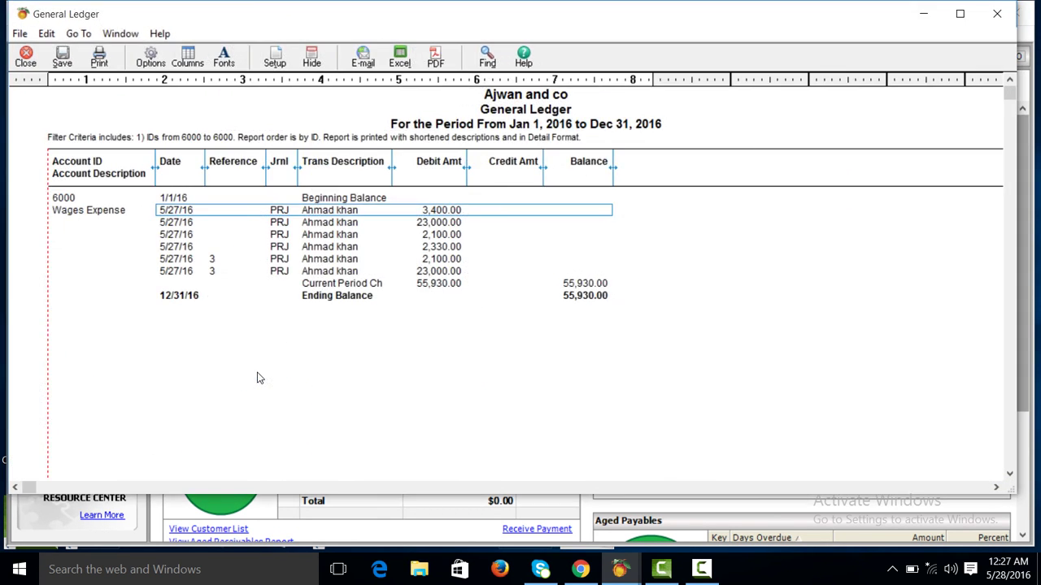
left_click(26, 58)
left_click(27, 60)
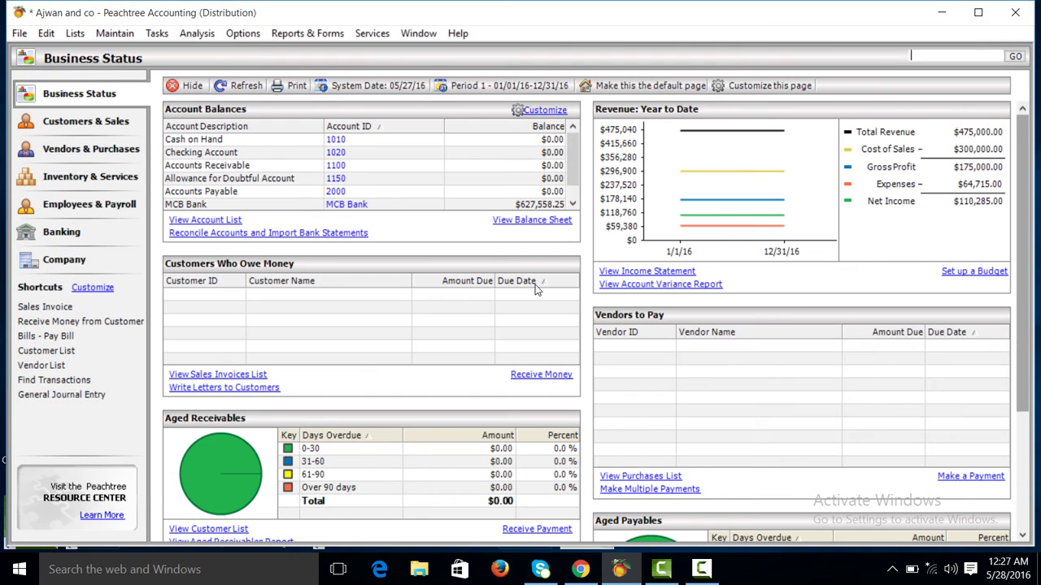
left_click(719, 579)
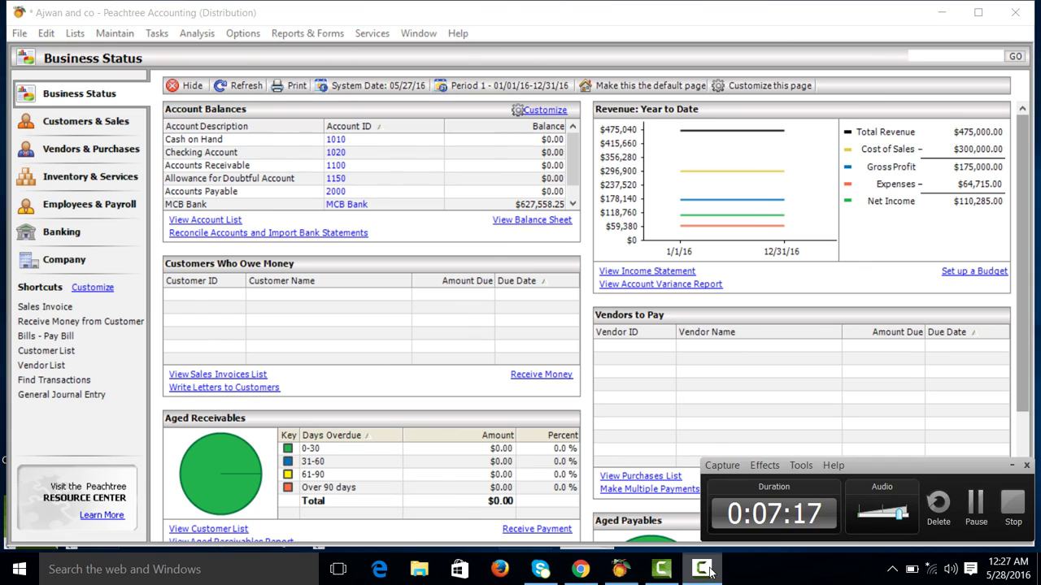